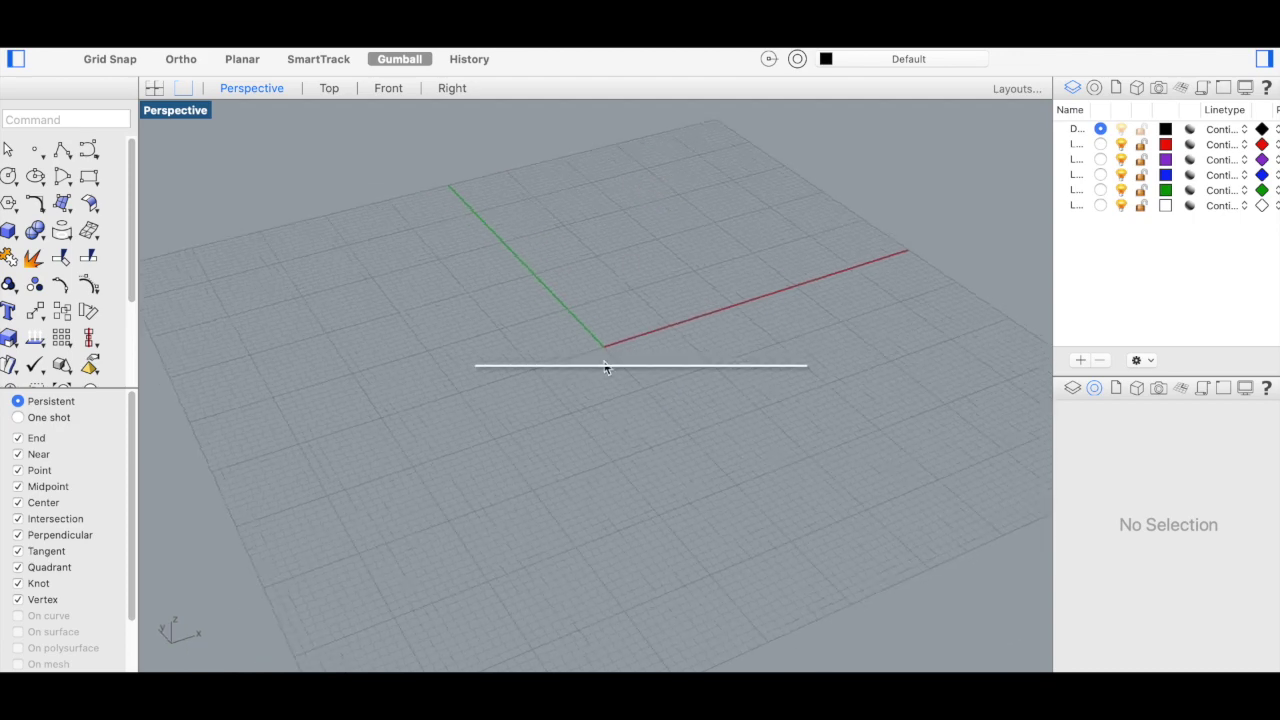
Draw the wavy upper freeform curve in the Top view.
click(330, 88)
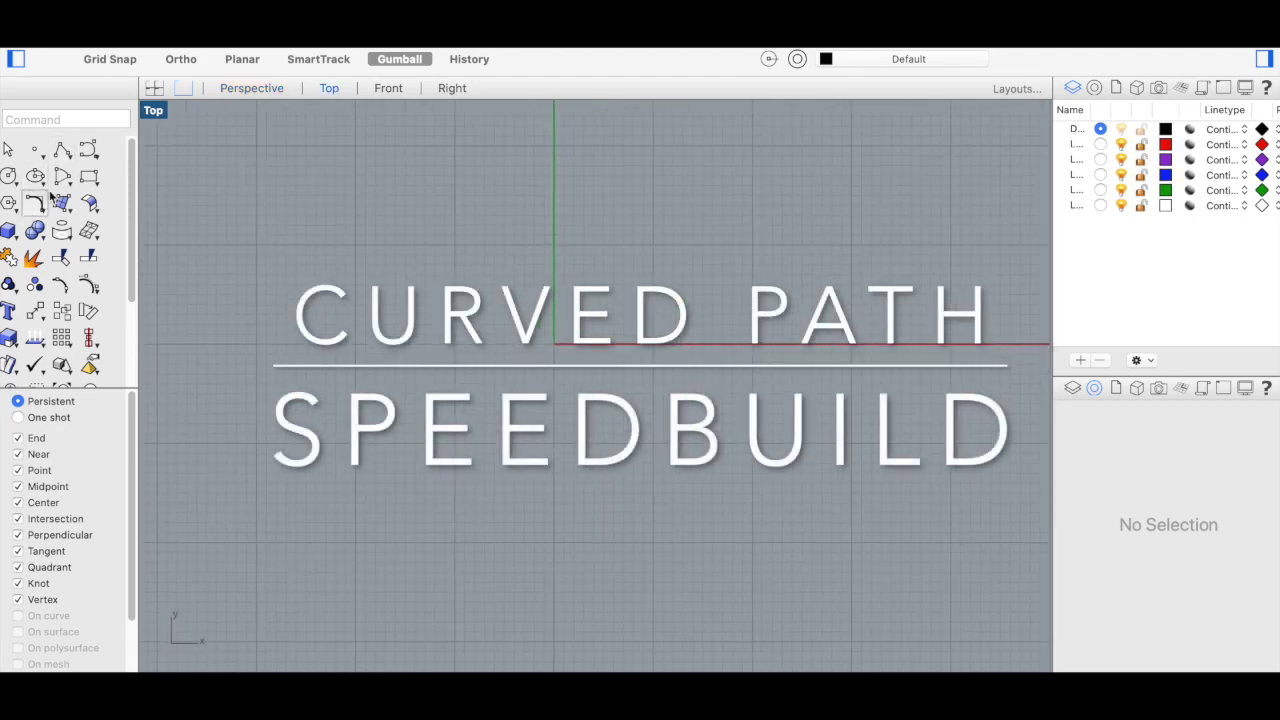
click(86, 151)
click(435, 317)
click(462, 315)
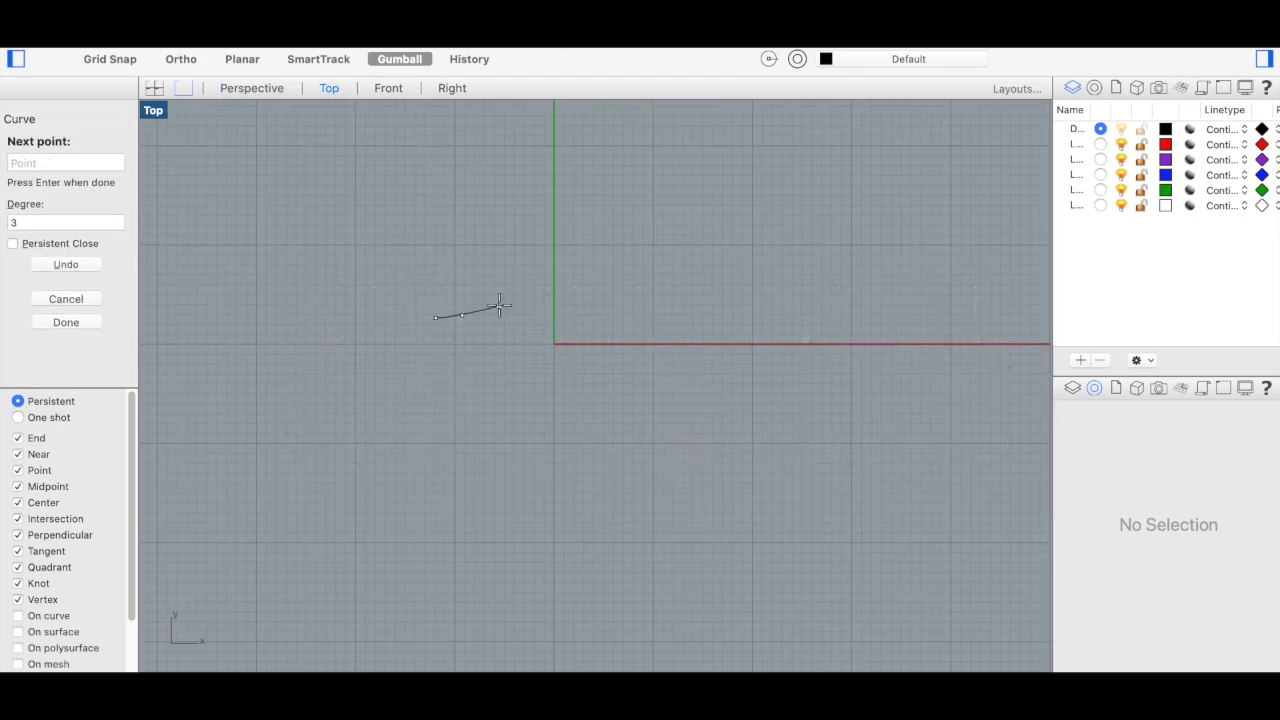
click(530, 290)
right_drag(566, 273, 492, 316)
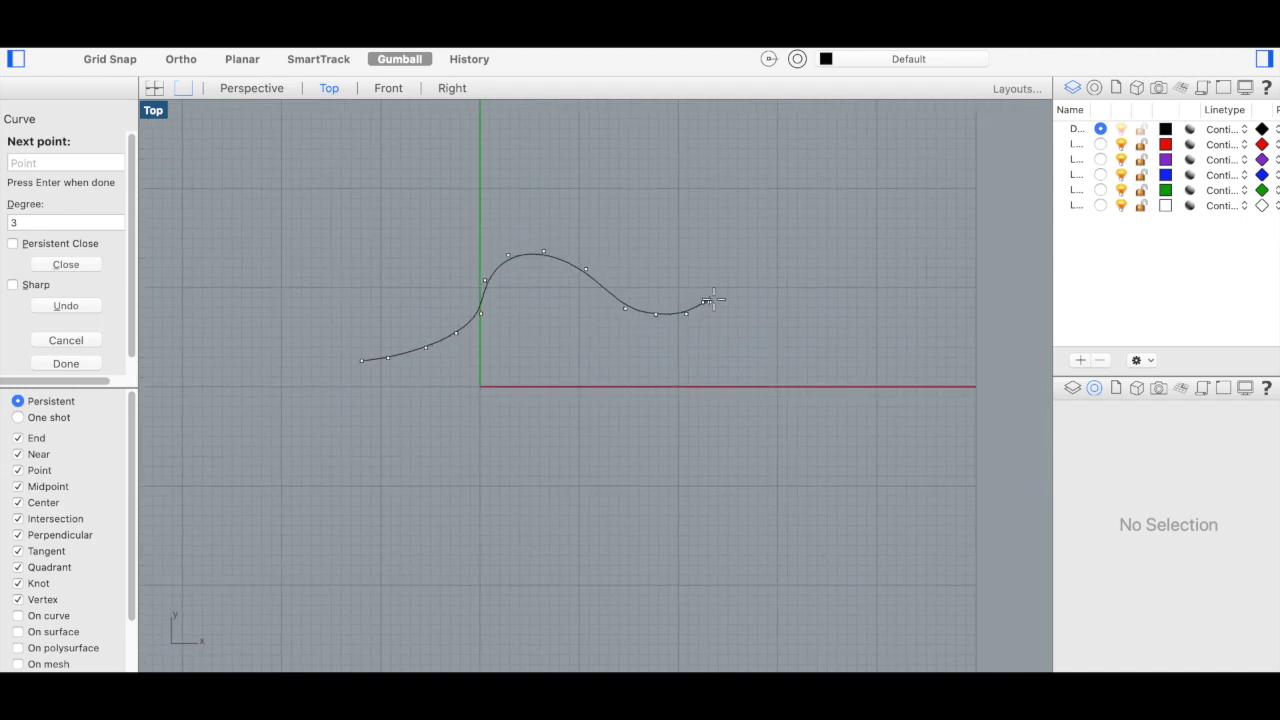
key(Return)
Draw the long sweeping lower curve beneath the wavy one.
right_drag(599, 377, 609, 363)
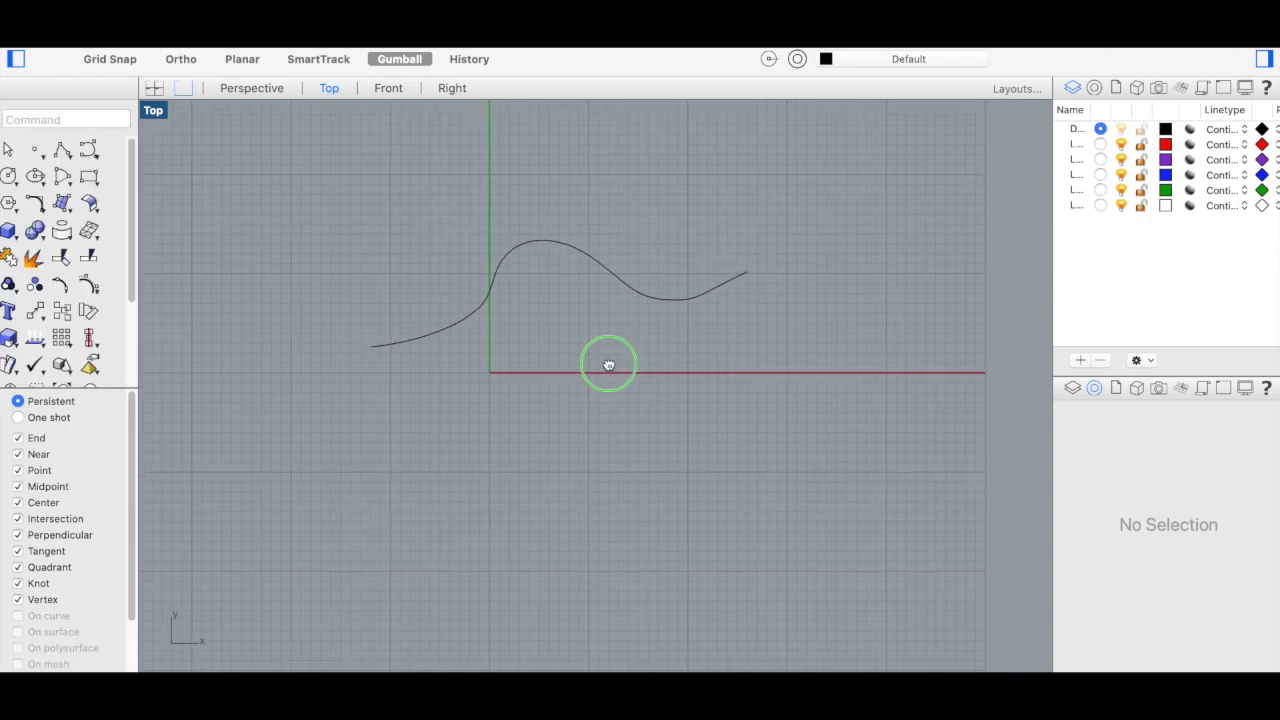
click(433, 377)
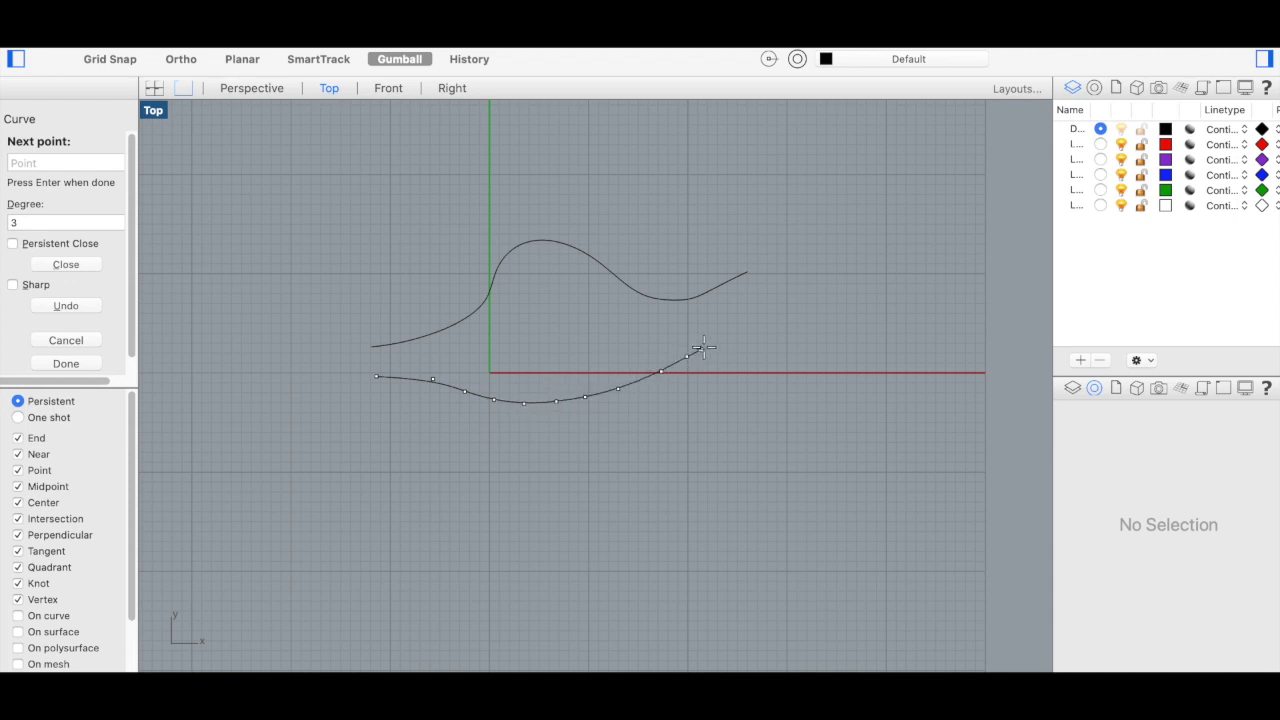
click(756, 282)
key(Return)
scroll(695, 425, up, 3)
scroll(572, 422, down, 2)
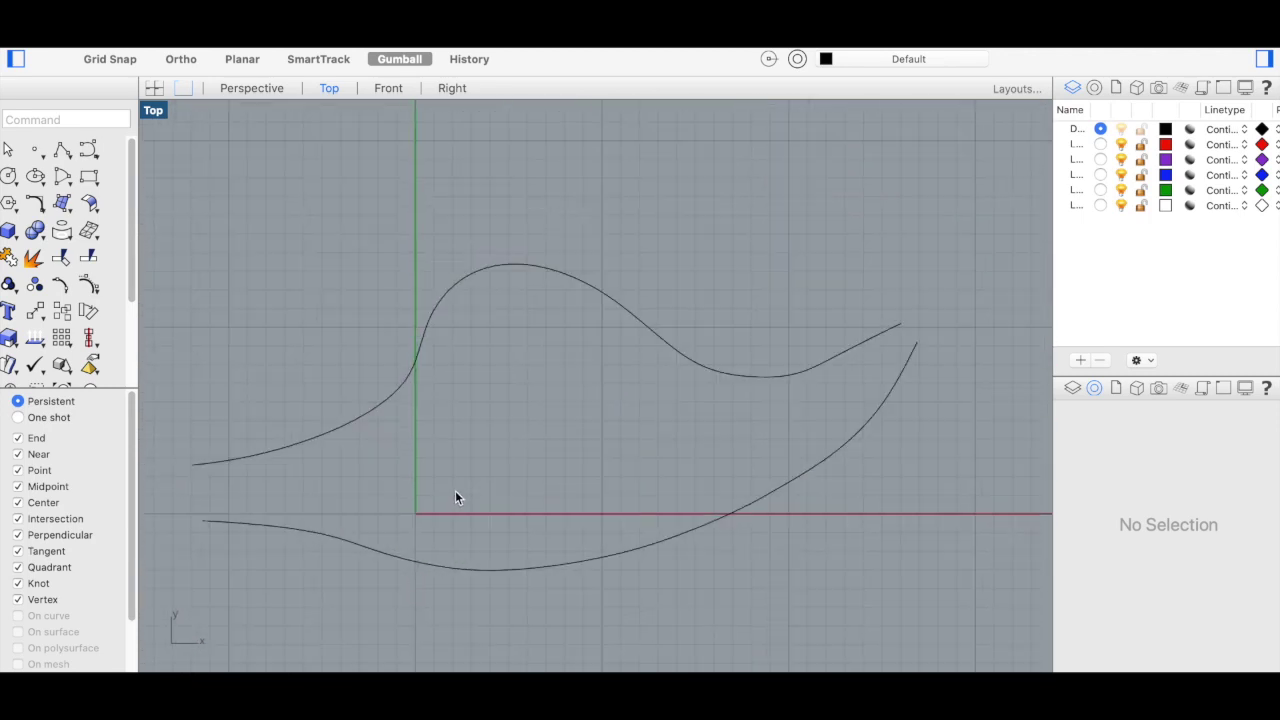
Draw a small rectangle at the upper curve's start with Rectangle.
scroll(466, 395, down, 2)
scroll(520, 400, down, 1)
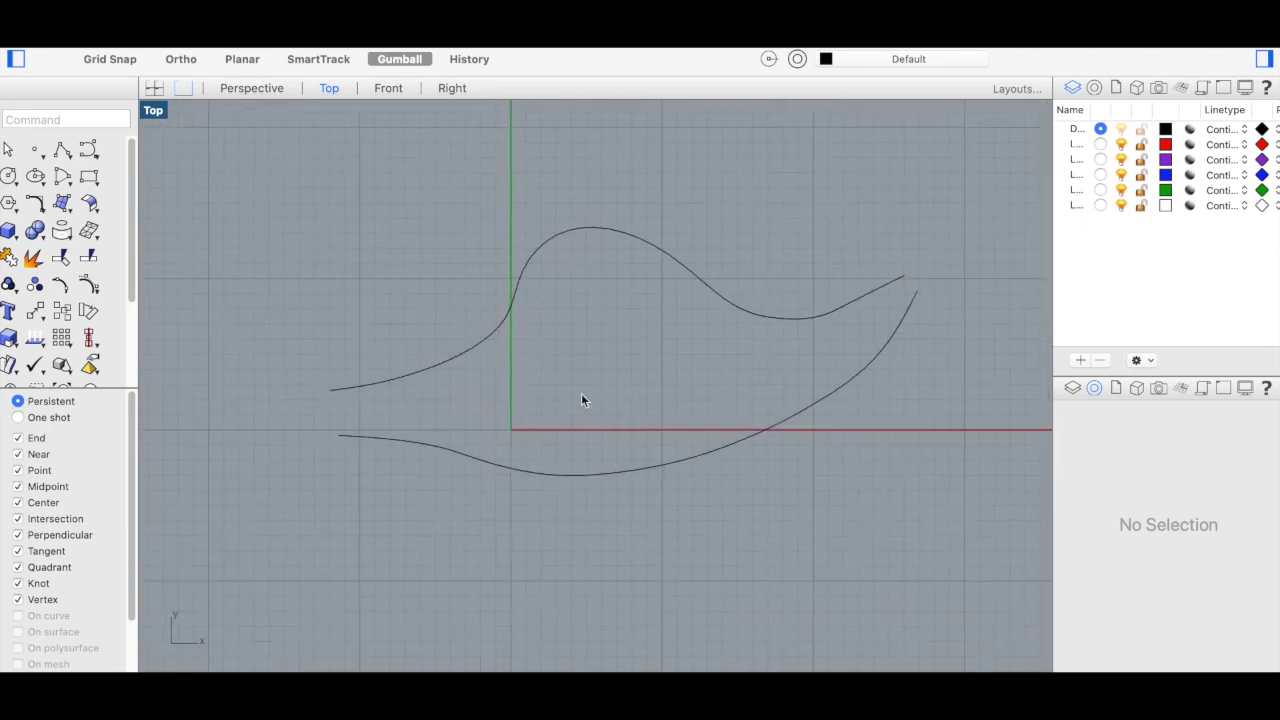
scroll(363, 408, up, 3)
scroll(383, 431, up, 3)
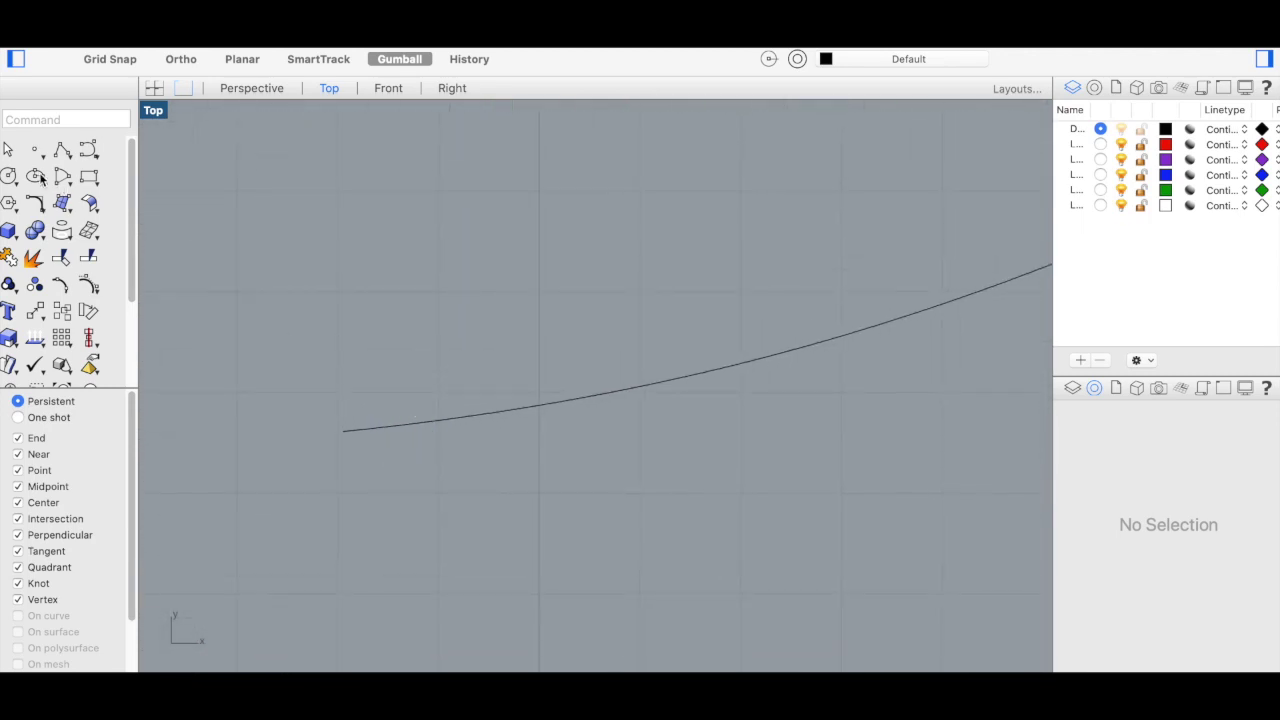
text(Rectangle)
key(Return)
click(343, 430)
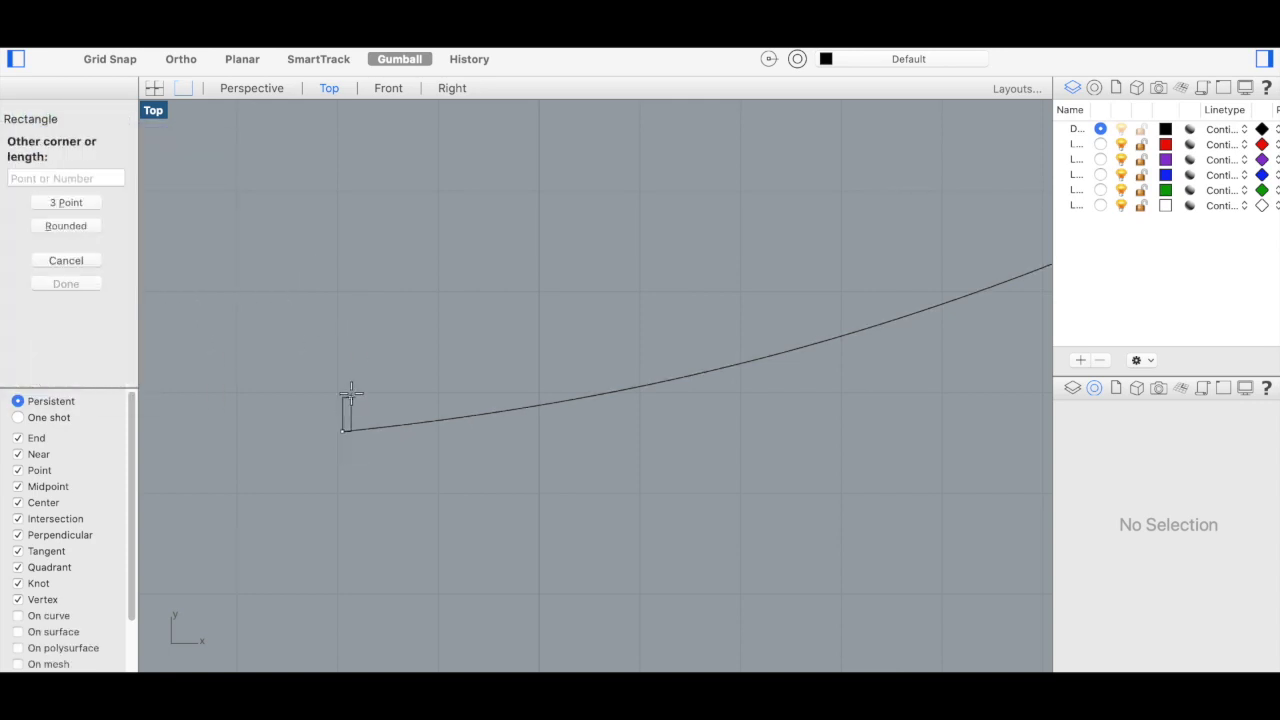
click(354, 363)
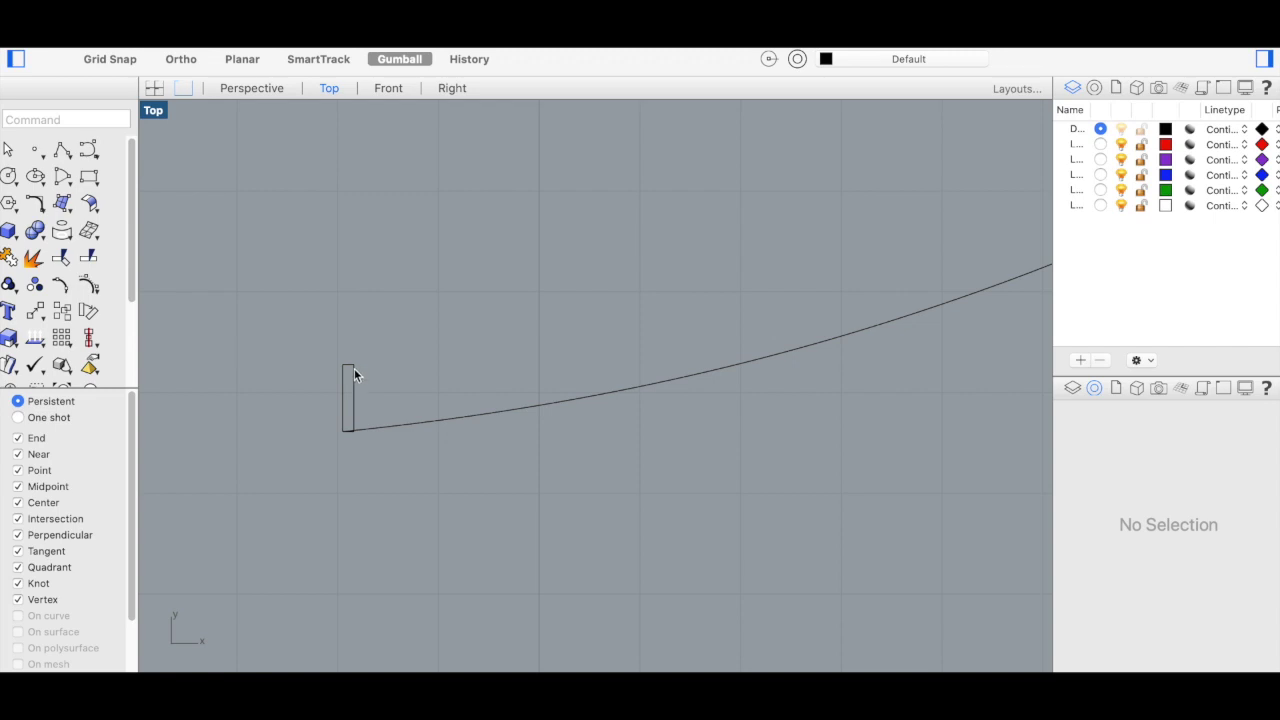
Build a thin, tall upright box fin at the curve end, shown in Shaded display.
click(9, 234)
click(341, 429)
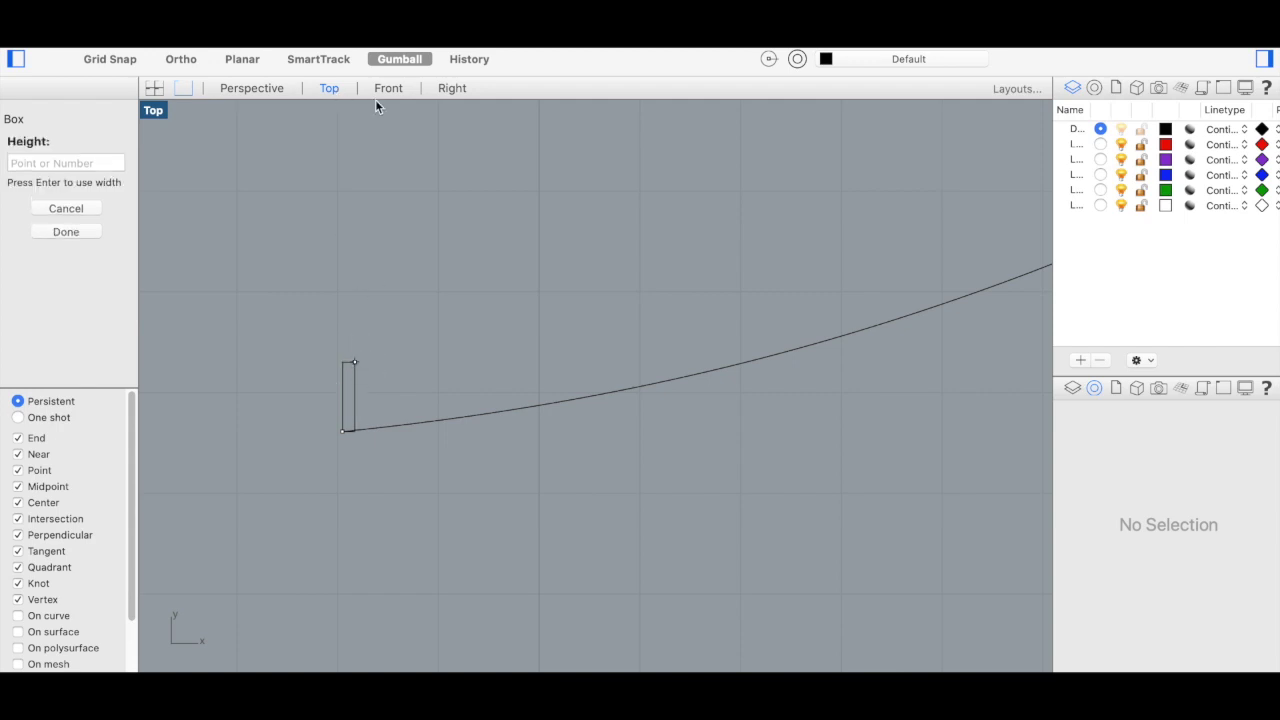
click(252, 88)
scroll(430, 370, up, 3)
scroll(505, 350, up, 5)
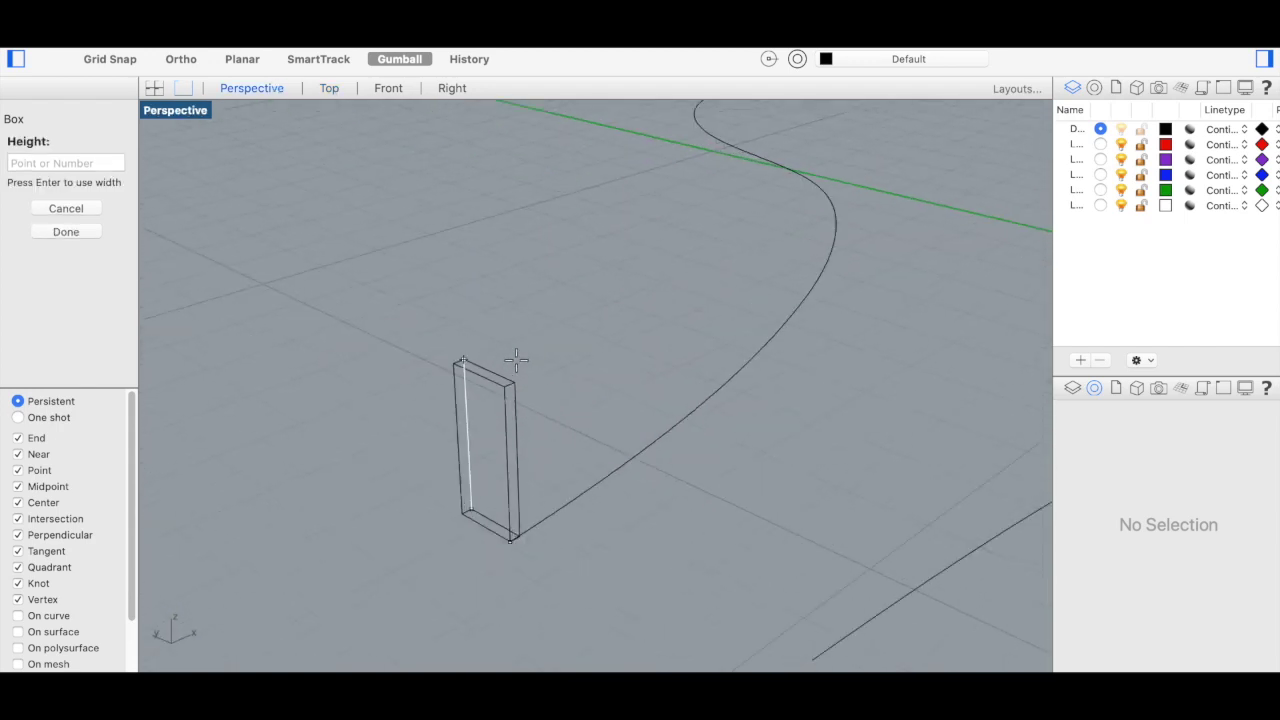
click(496, 350)
scroll(60, 340, down, 3)
click(35, 346)
mouse_move(443, 369)
right_down()
mouse_move(495, 408)
mouse_move(614, 394)
mouse_move(552, 418)
right_up()
scroll(520, 411, down, 5)
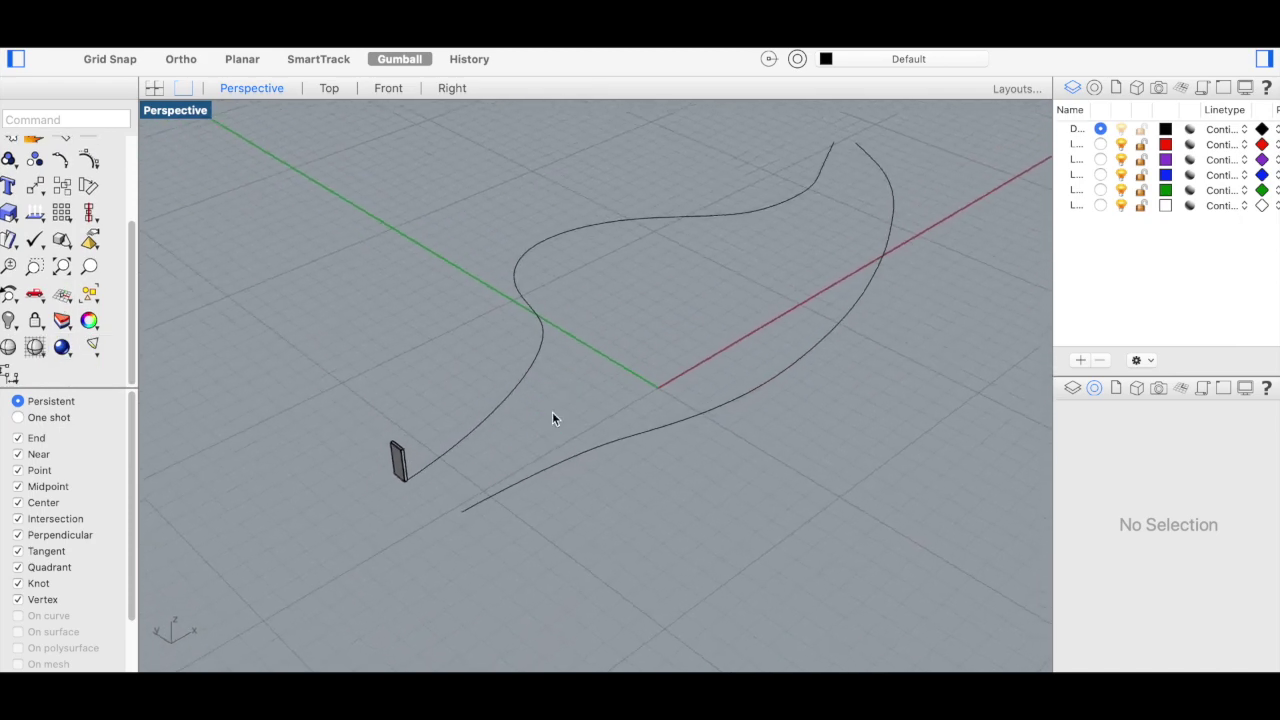
Array the fin 150 times along the upper curve (Roadlike), then undo it.
text(ArrayCrv)
key(Return)
scroll(563, 355, up, 5)
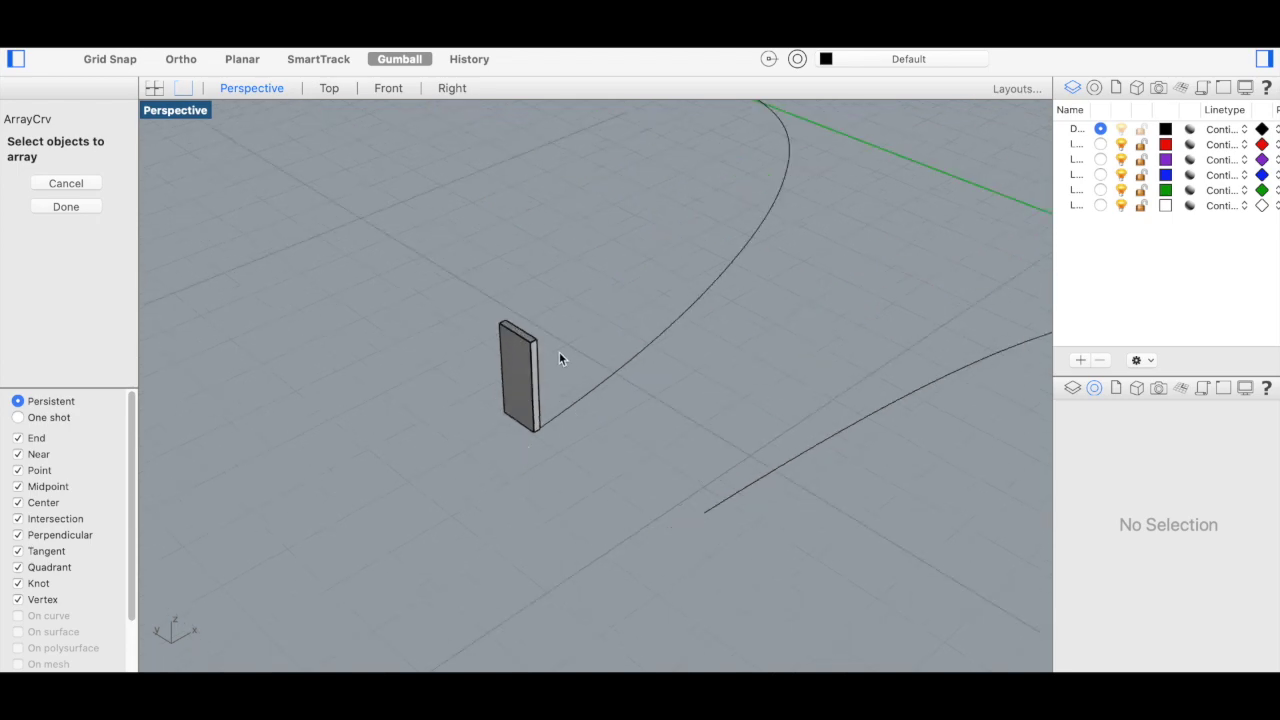
click(500, 432)
right_drag(500, 432, 383, 427)
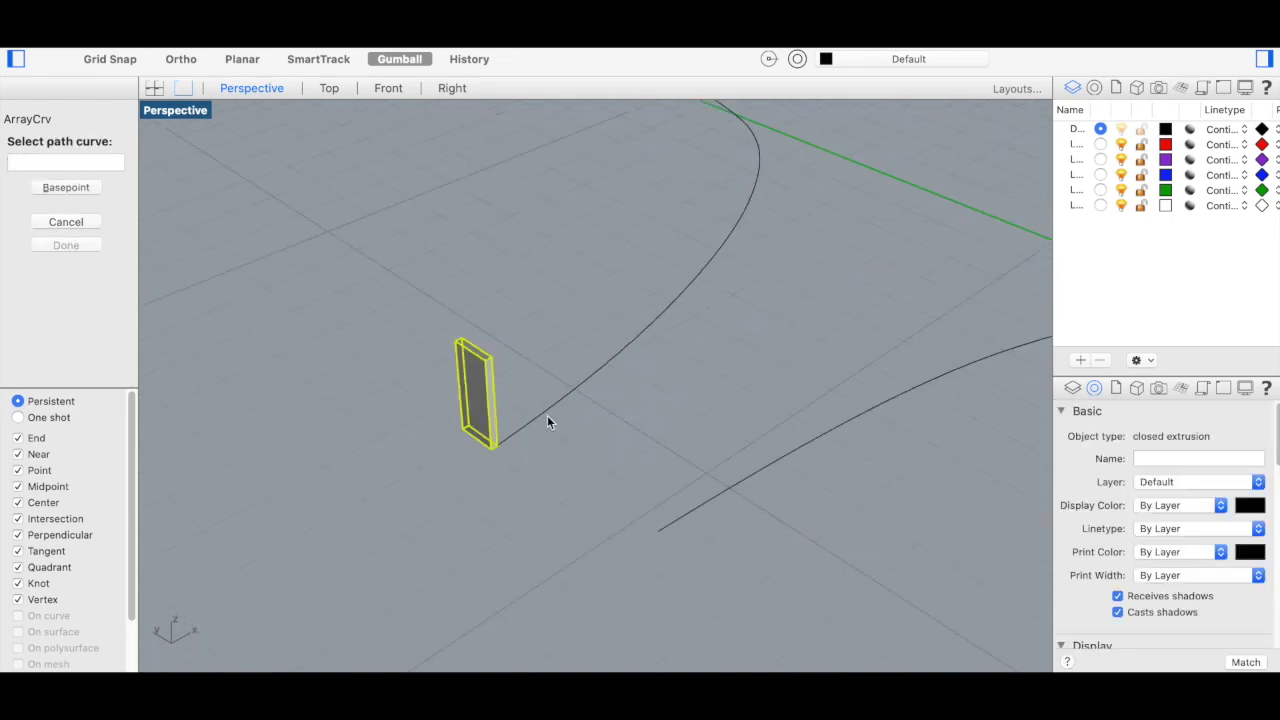
click(547, 416)
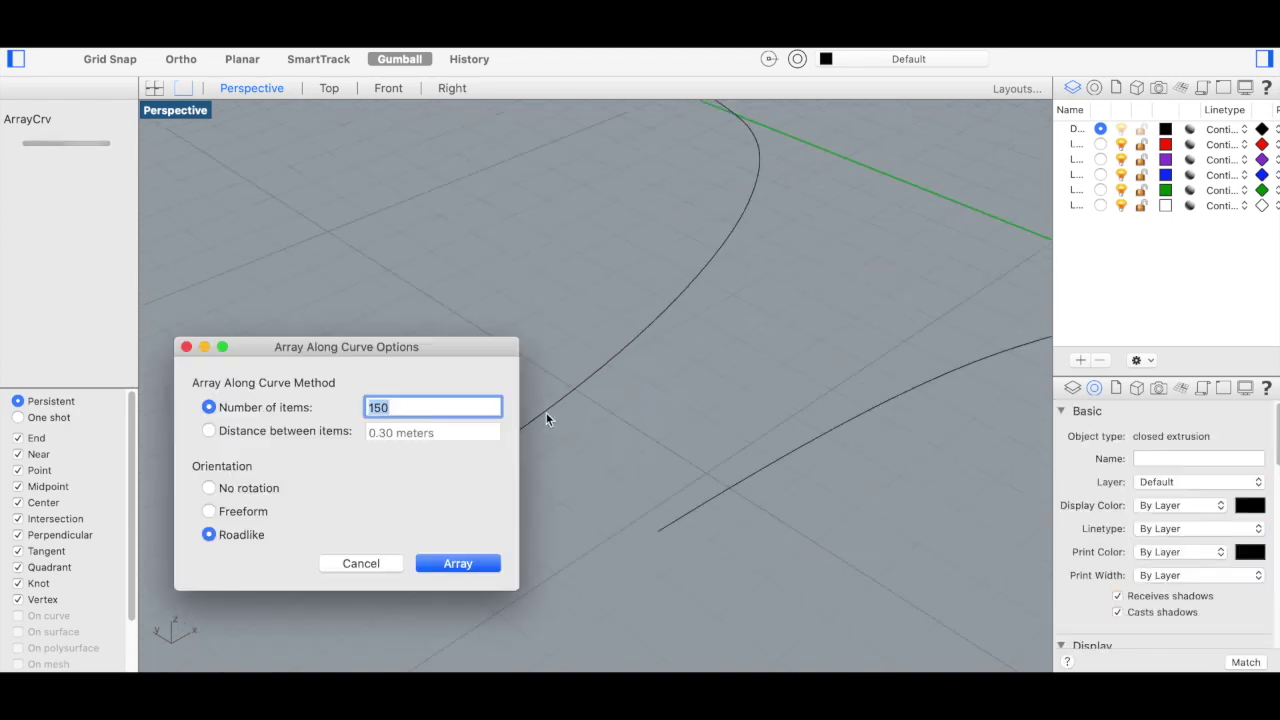
click(456, 564)
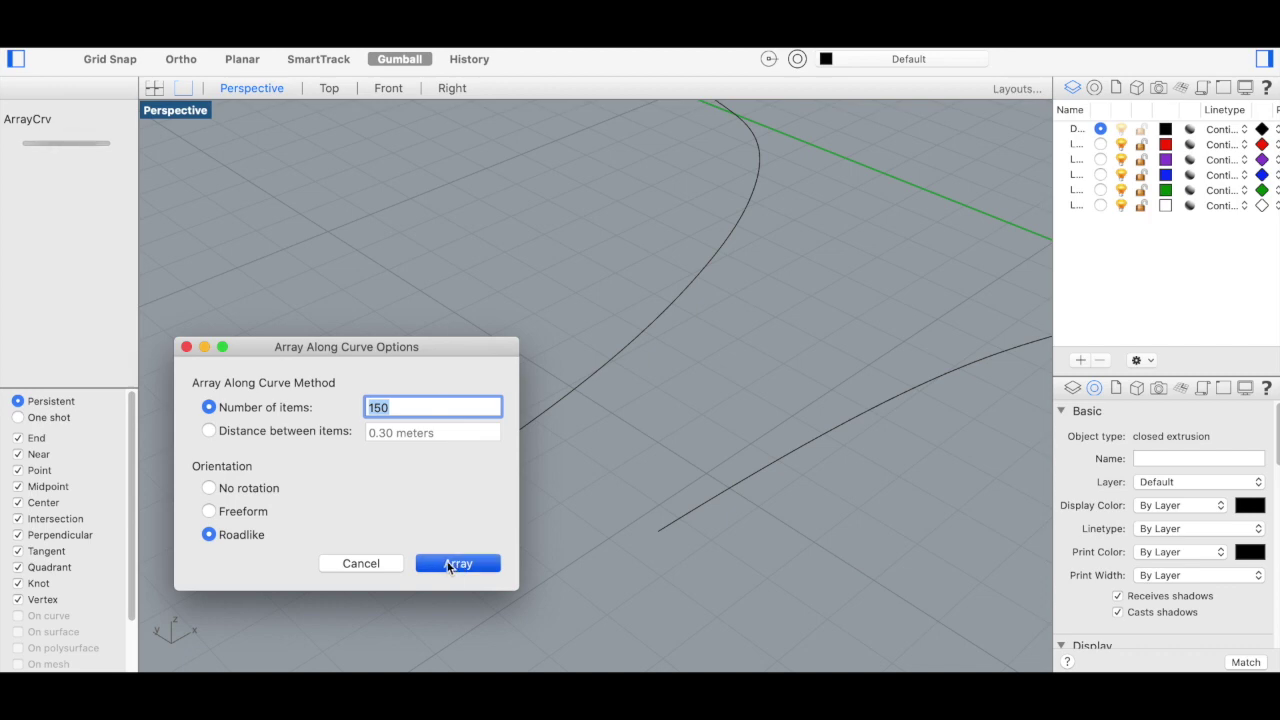
click(572, 392)
mouse_move(409, 500)
right_down()
mouse_move(586, 423)
mouse_move(651, 366)
mouse_move(618, 450)
mouse_move(563, 431)
mouse_move(567, 414)
right_up()
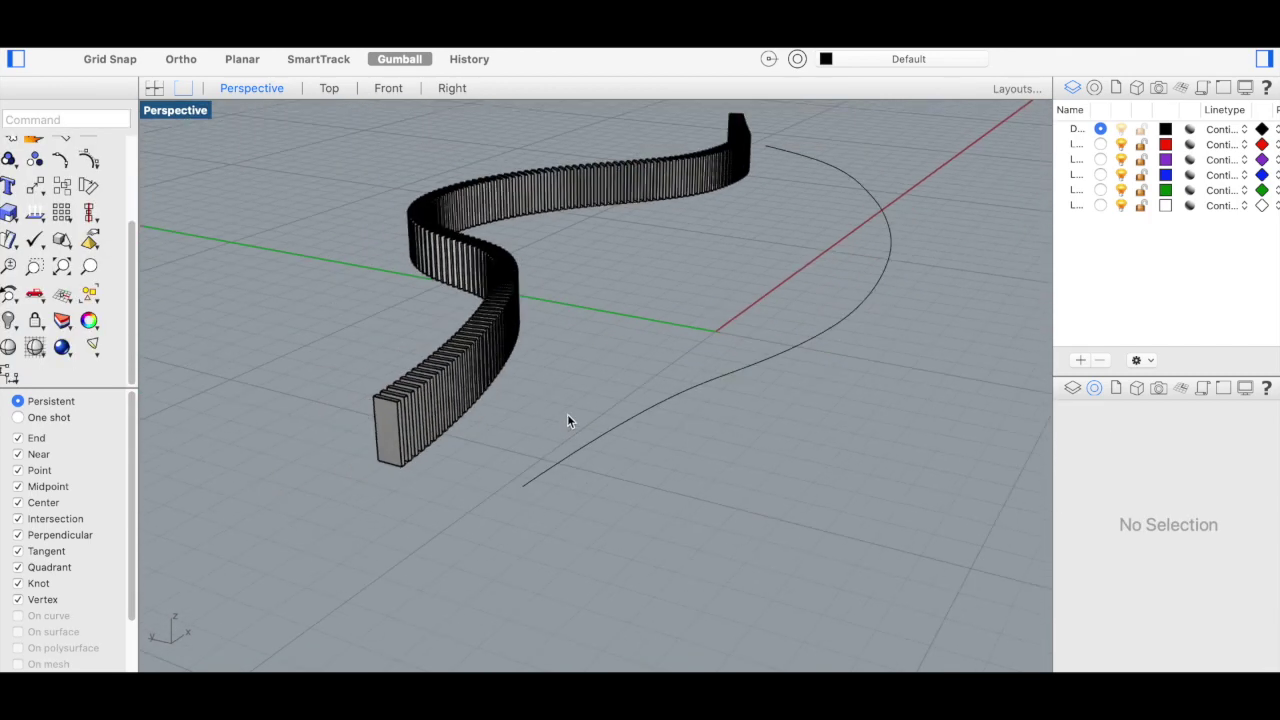
key(super+z)
Rerun the curve array with a new count, then undo it along with the fin.
right_drag(346, 392, 403, 397)
key(Return)
click(417, 392)
key(Return)
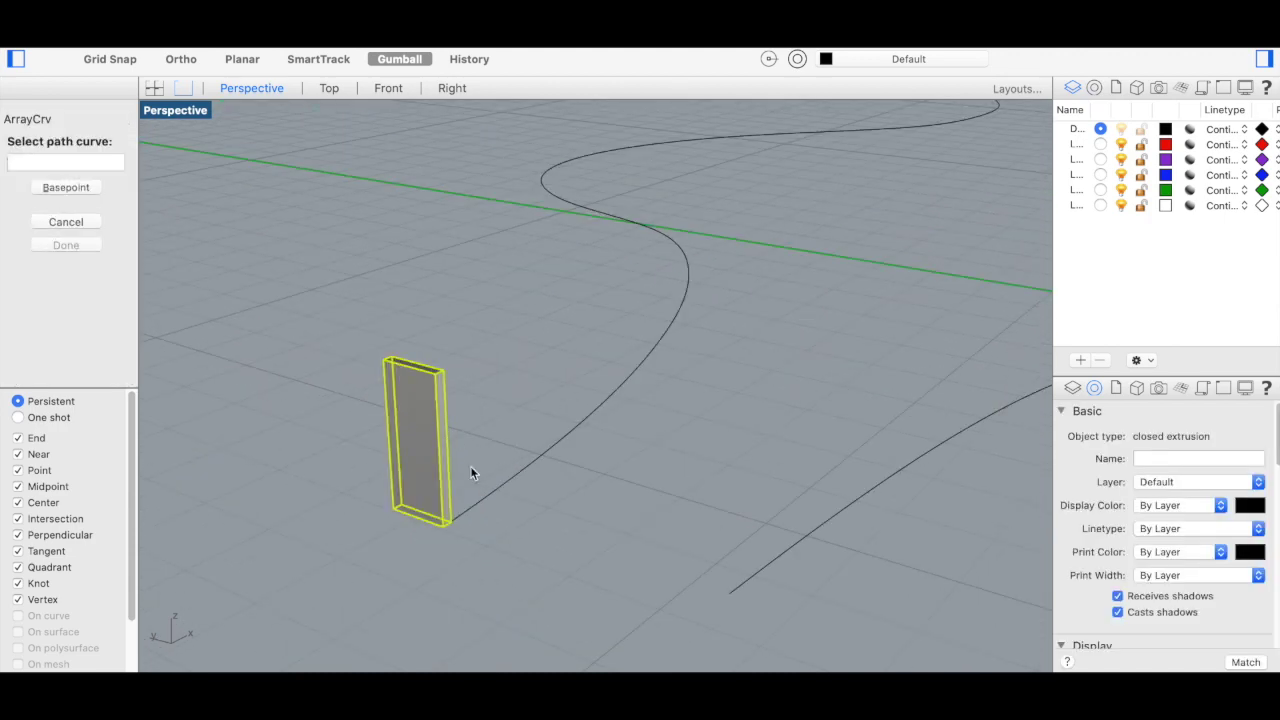
click(493, 488)
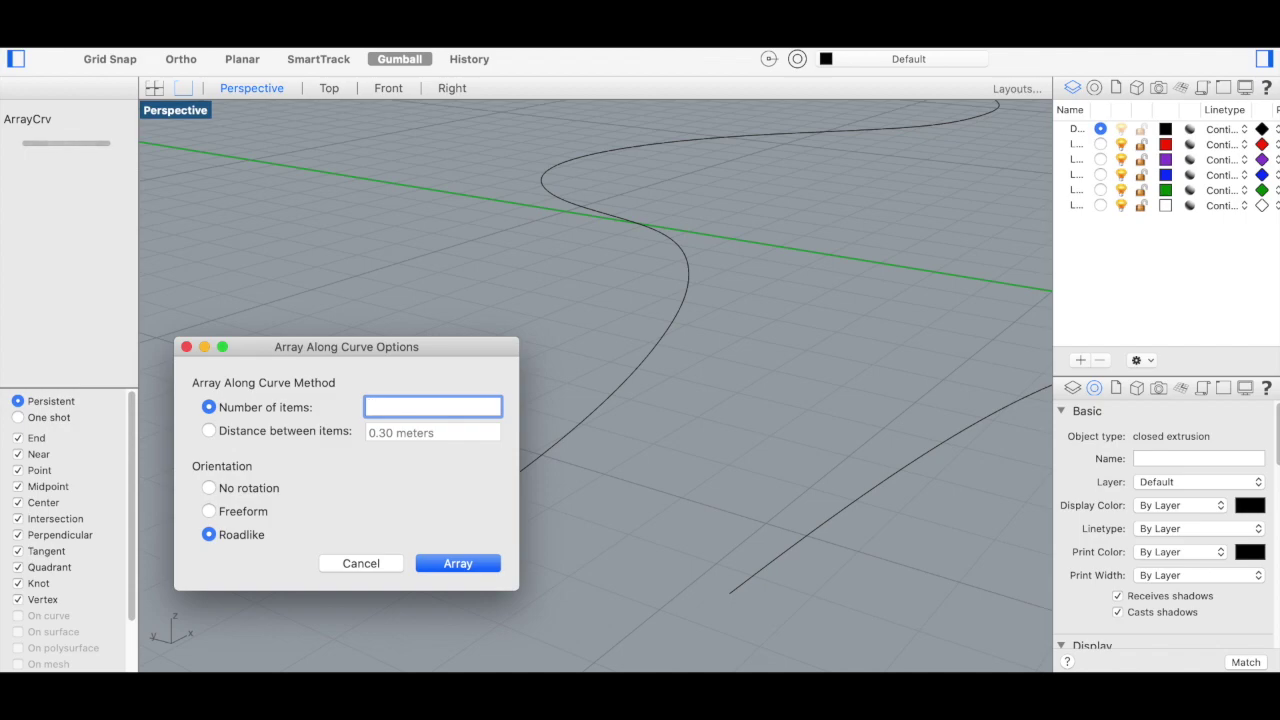
text(75)
click(476, 561)
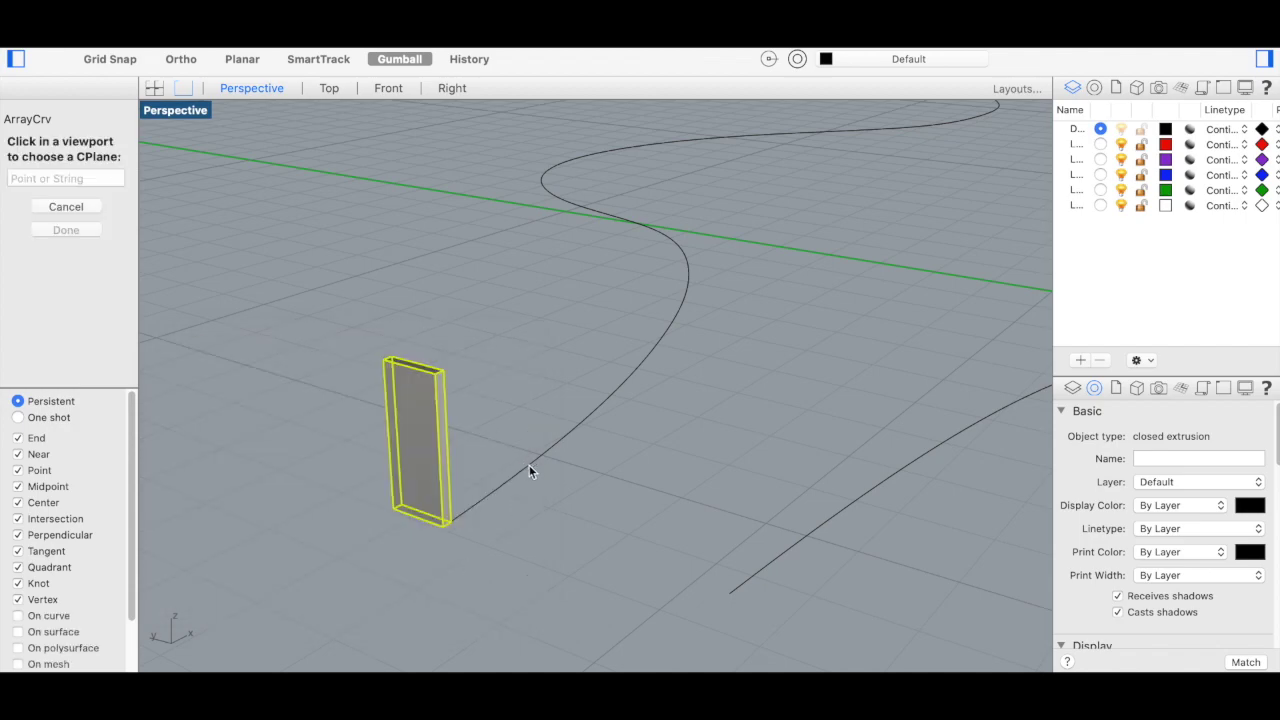
click(529, 465)
scroll(523, 457, down, 5)
scroll(538, 453, up, 10)
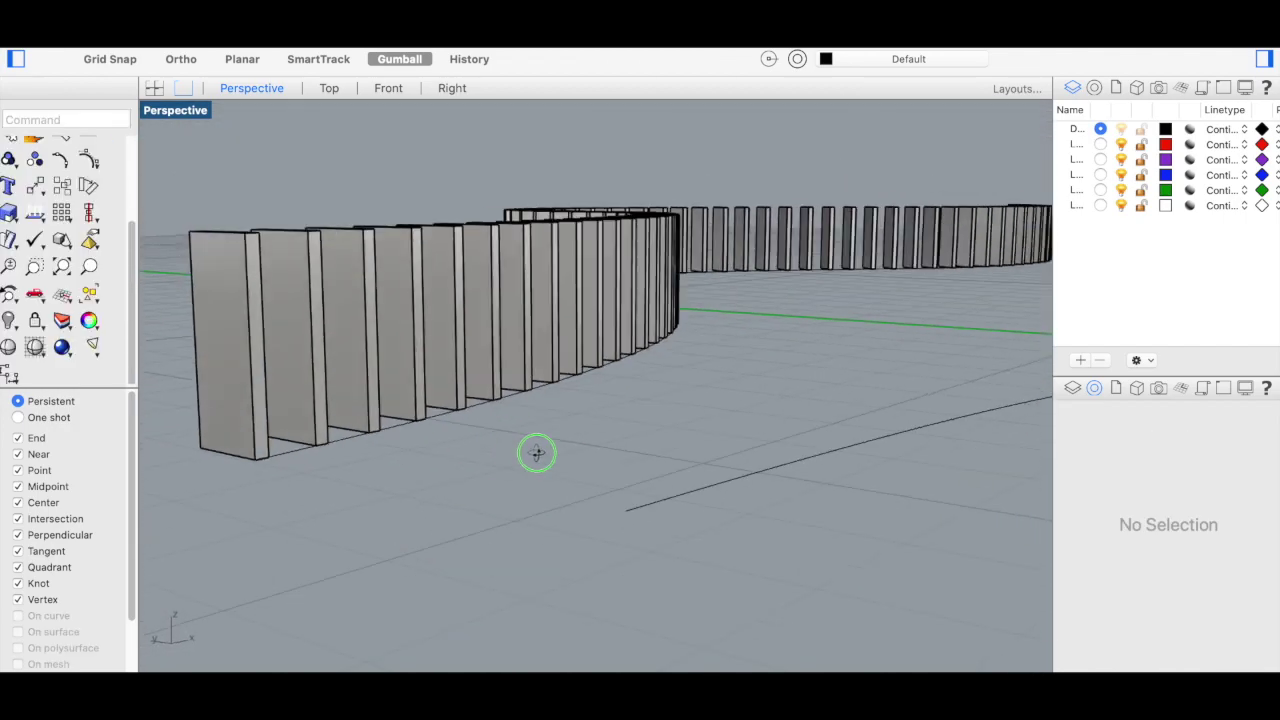
scroll(538, 453, right, 10)
key(super+z)
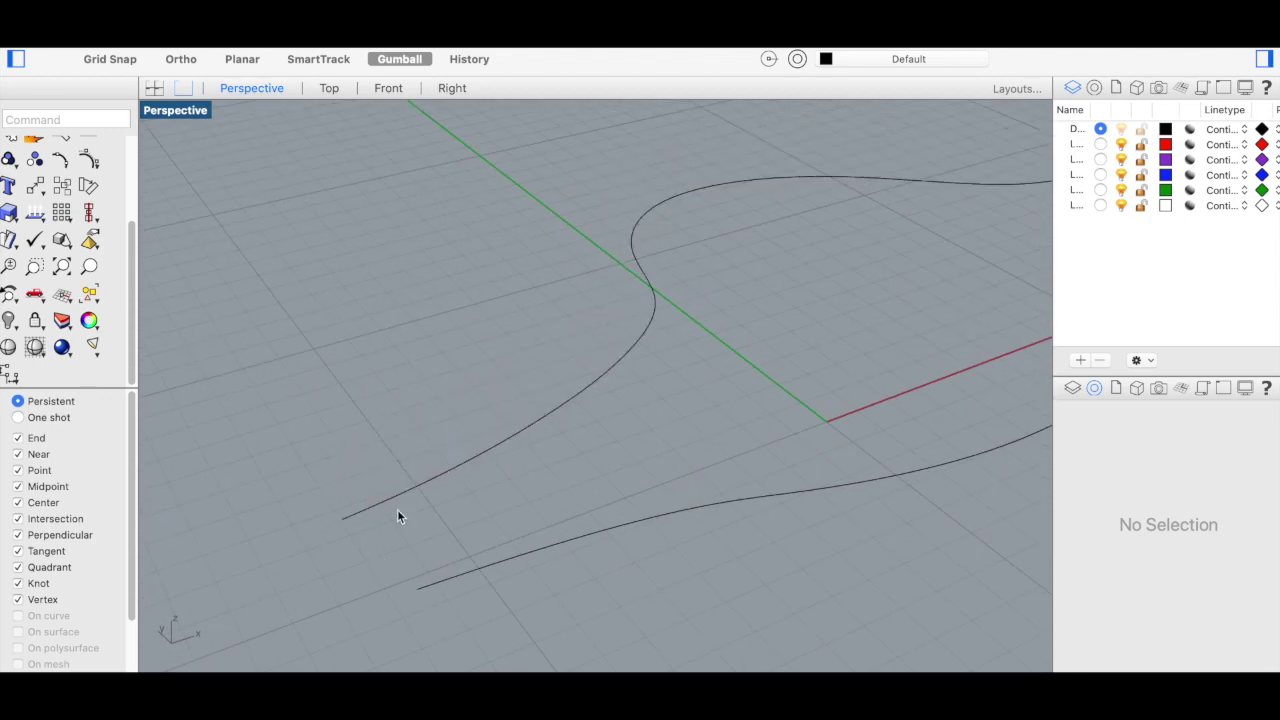
Draw a small rectangle at the upper curve's end.
text(Rectangle)
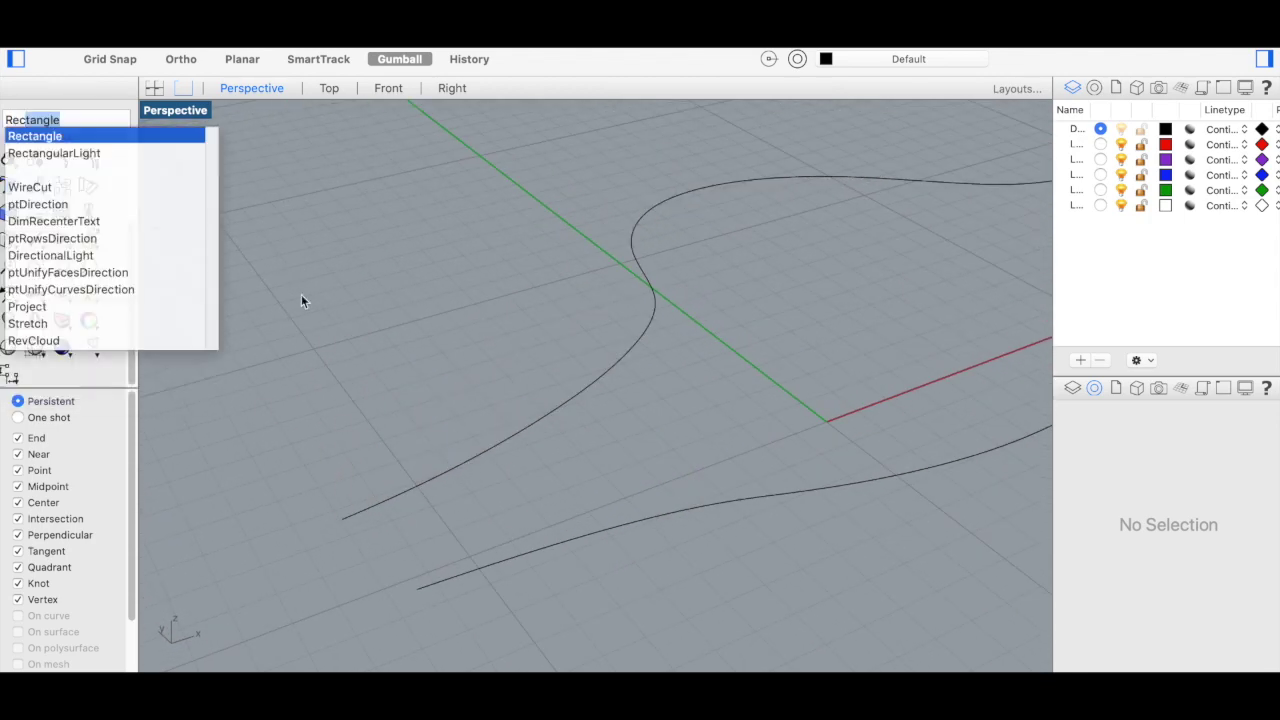
key(Return)
click(343, 521)
scroll(338, 505, up, 5)
click(345, 510)
scroll(355, 404, down, 4)
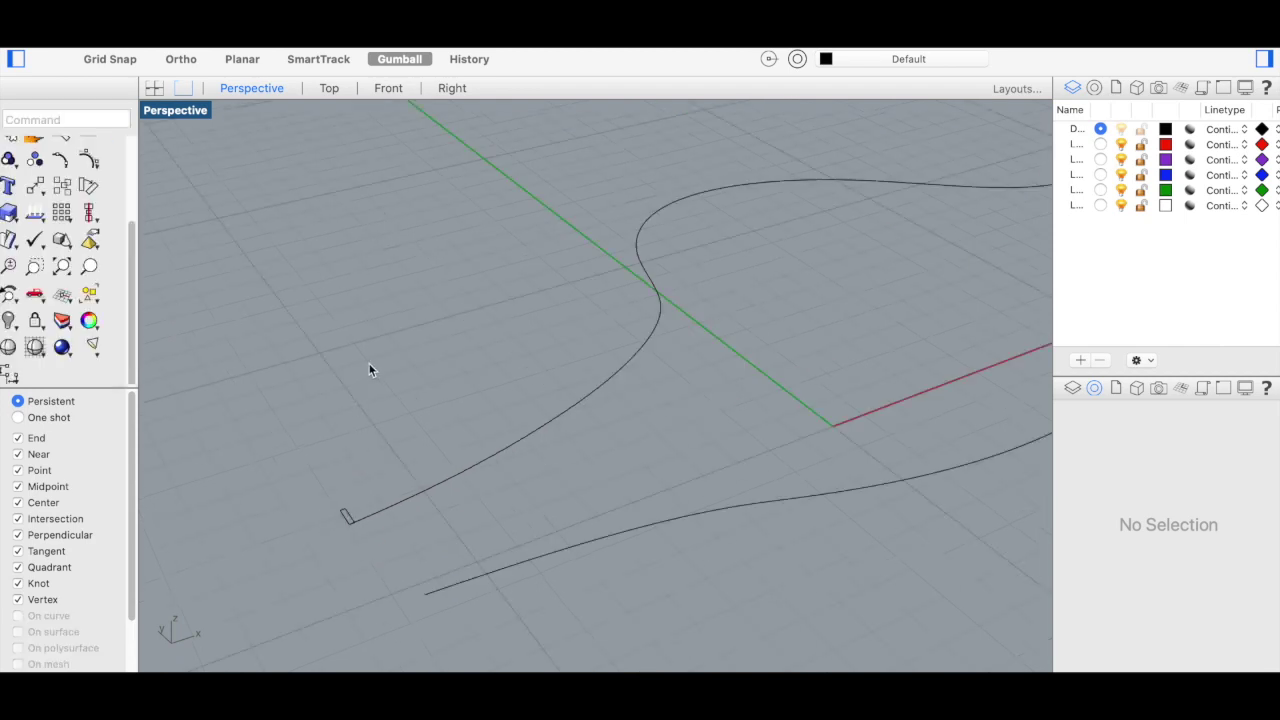
Build a thin upright box fin standing at the curve end.
click(61, 240)
scroll(300, 540, up, 3)
click(304, 543)
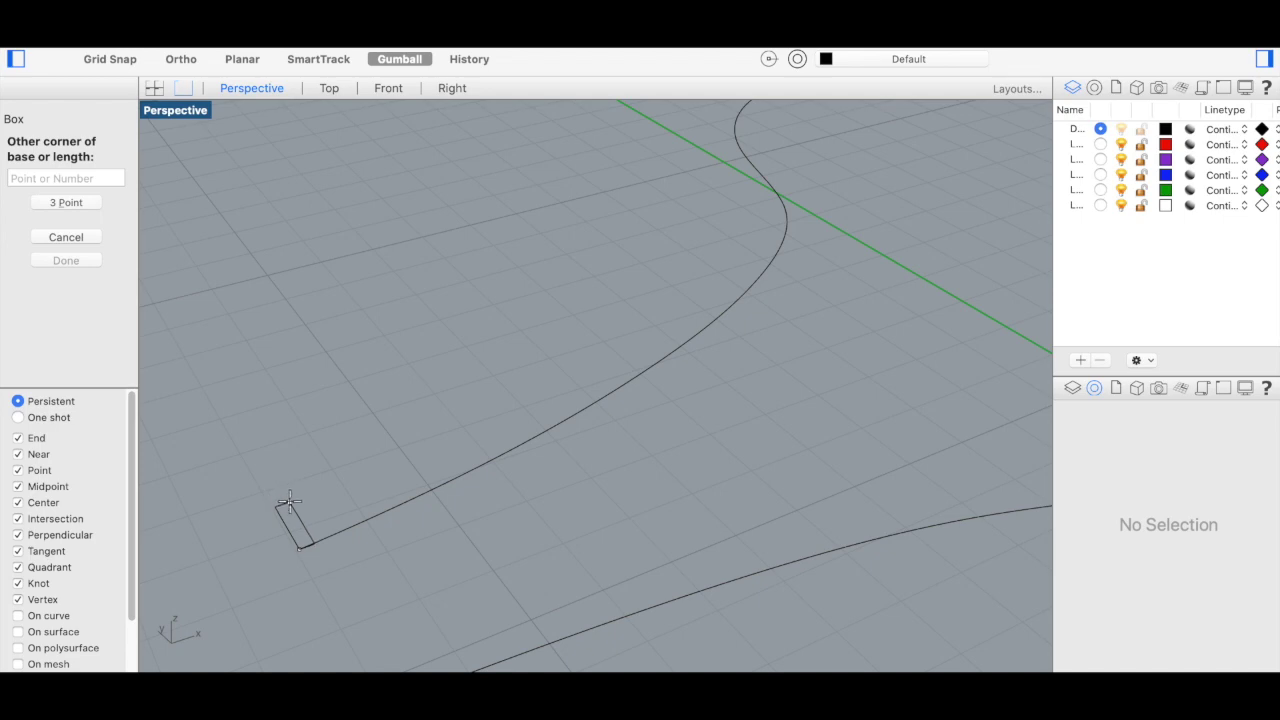
click(289, 505)
mouse_move(289, 505)
right_down()
mouse_move(400, 343)
mouse_move(480, 300)
mouse_move(435, 303)
right_up()
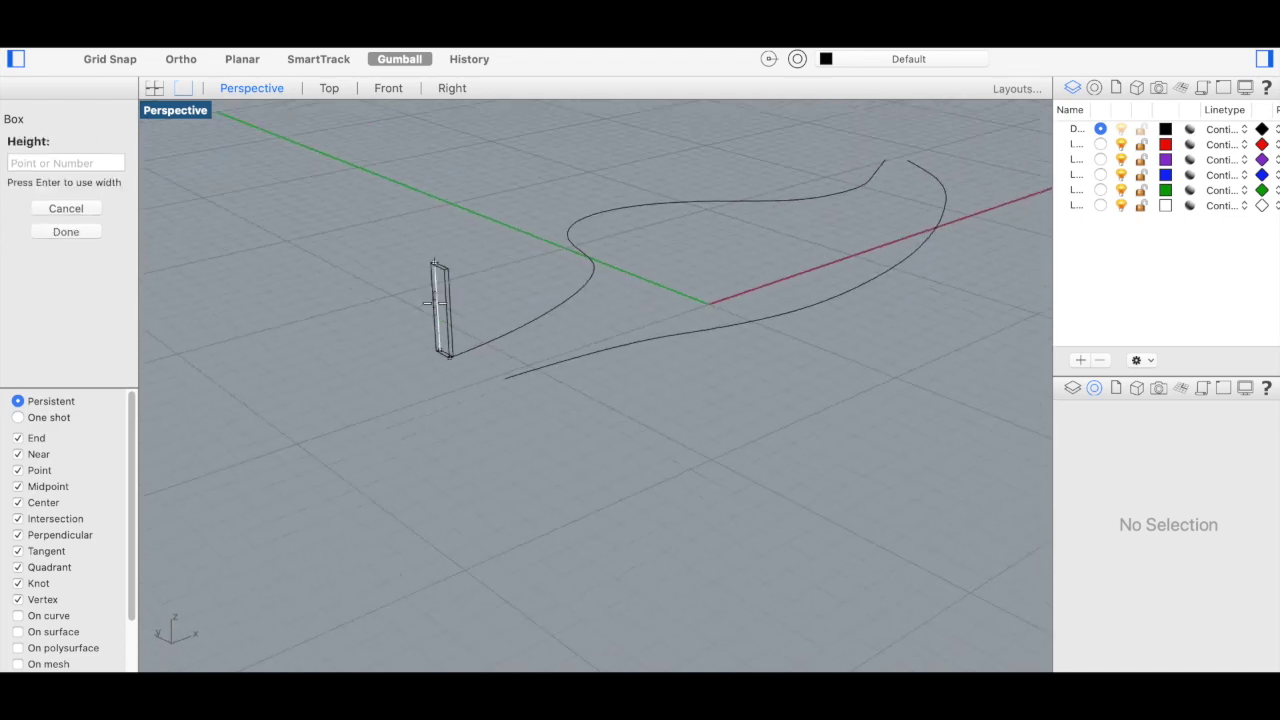
click(445, 222)
scroll(445, 240, up, 3)
scroll(445, 265, down, 1)
Array the fin 75 times along the wavy upper curve with Roadlike orientation.
text(ArrayCrv)
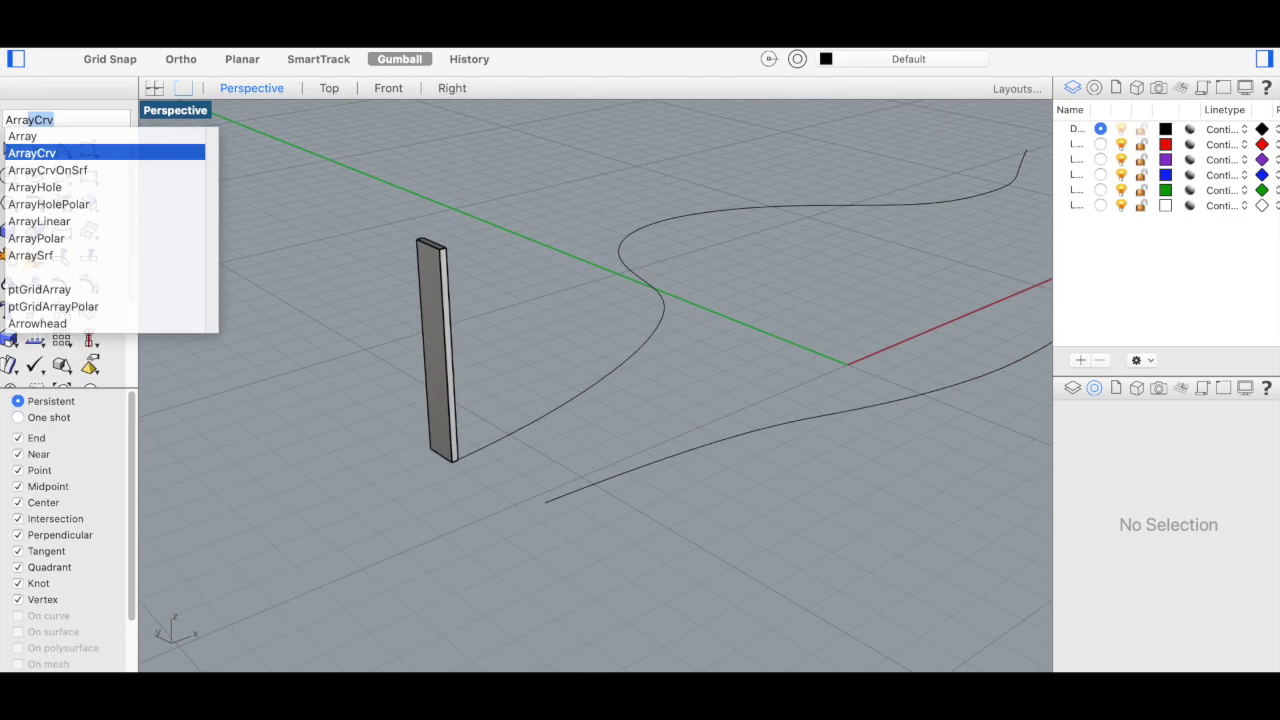
key(Return)
click(443, 261)
key(Return)
click(535, 421)
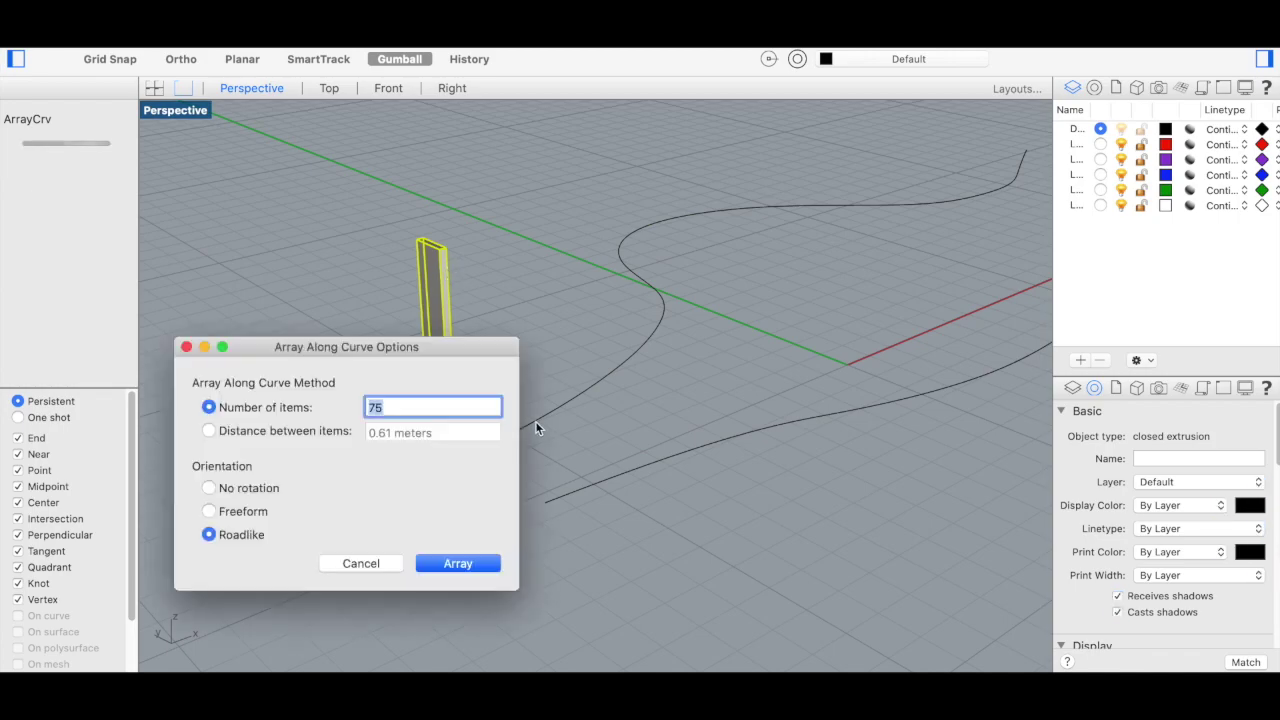
click(457, 563)
click(547, 414)
scroll(483, 470, down, 3)
right_drag(484, 459, 557, 443)
scroll(634, 467, up, 3)
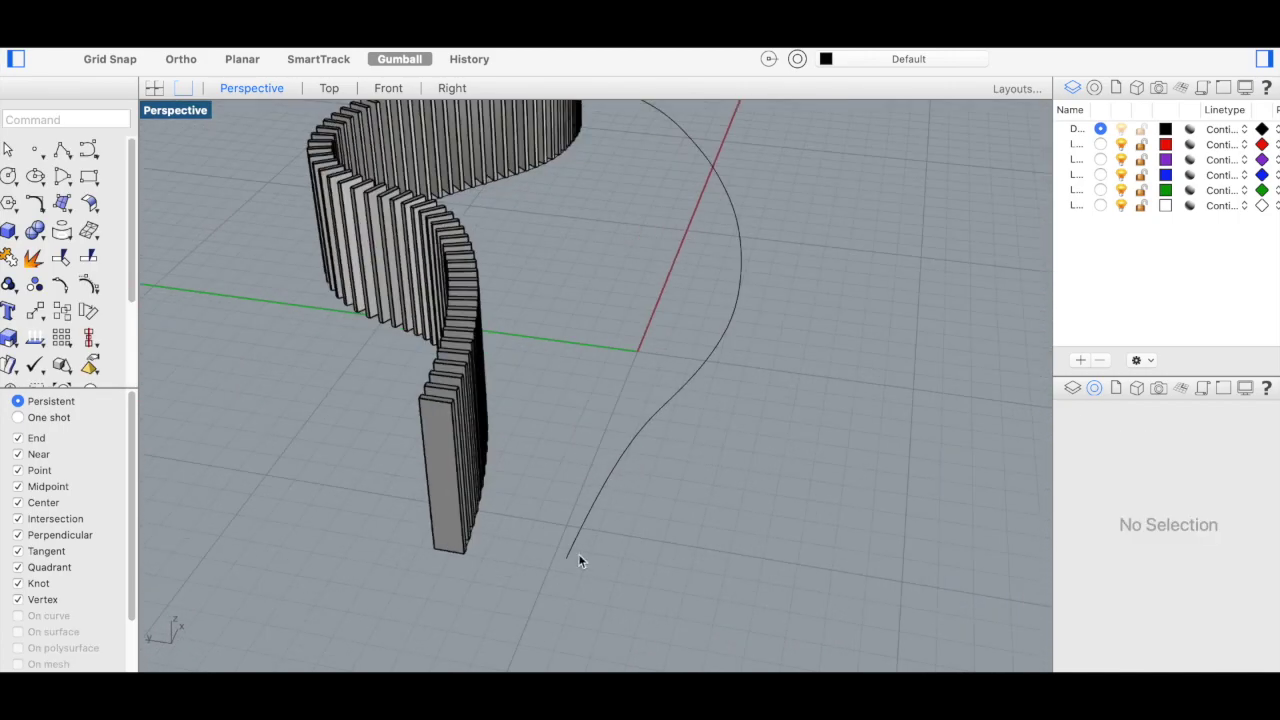
scroll(578, 553, down, 2)
scroll(618, 533, down, 3)
right_drag(549, 509, 475, 468)
scroll(475, 468, up, 3)
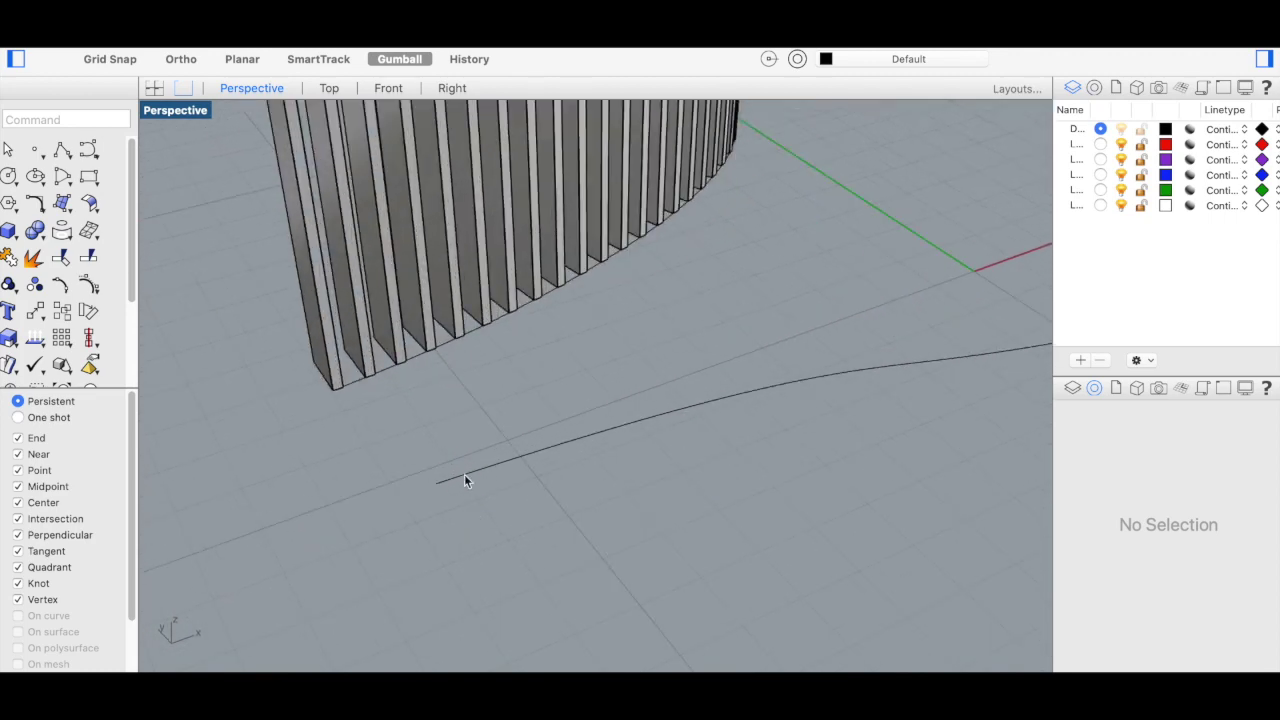
Box a new fin at the lower curve's end, matching the first fin's height.
click(9, 230)
click(437, 482)
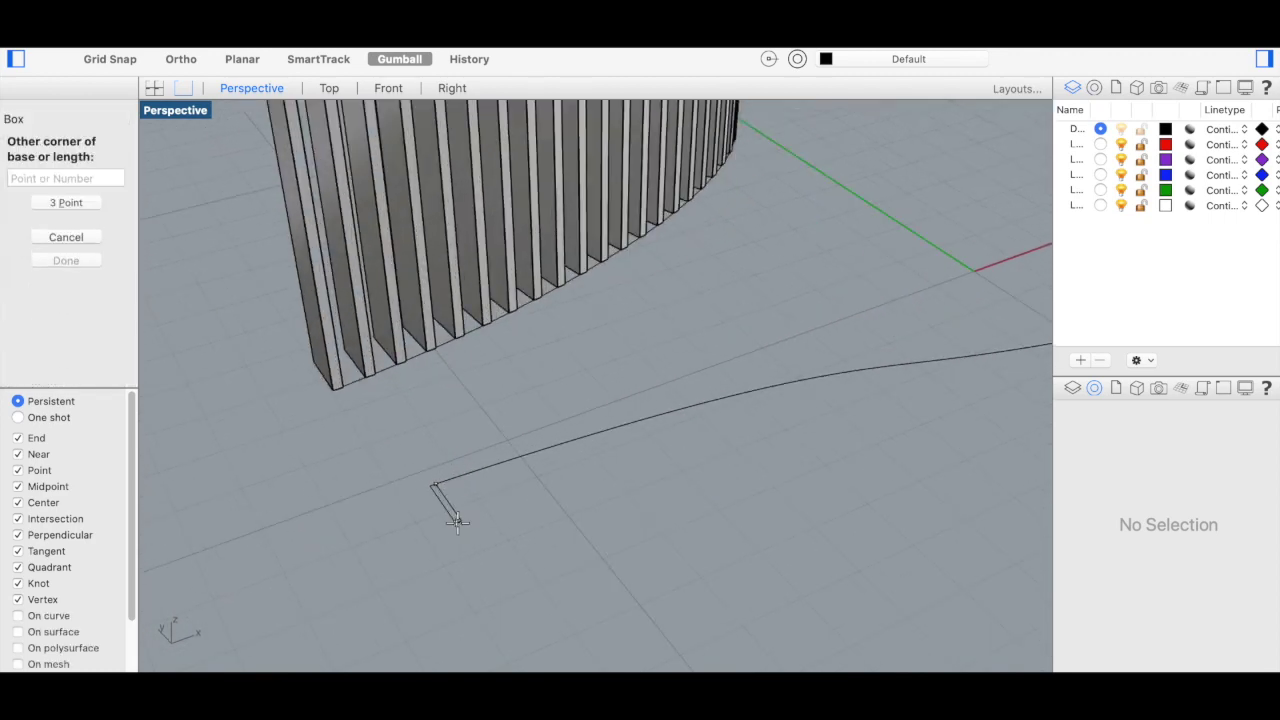
right_drag(472, 517, 316, 163)
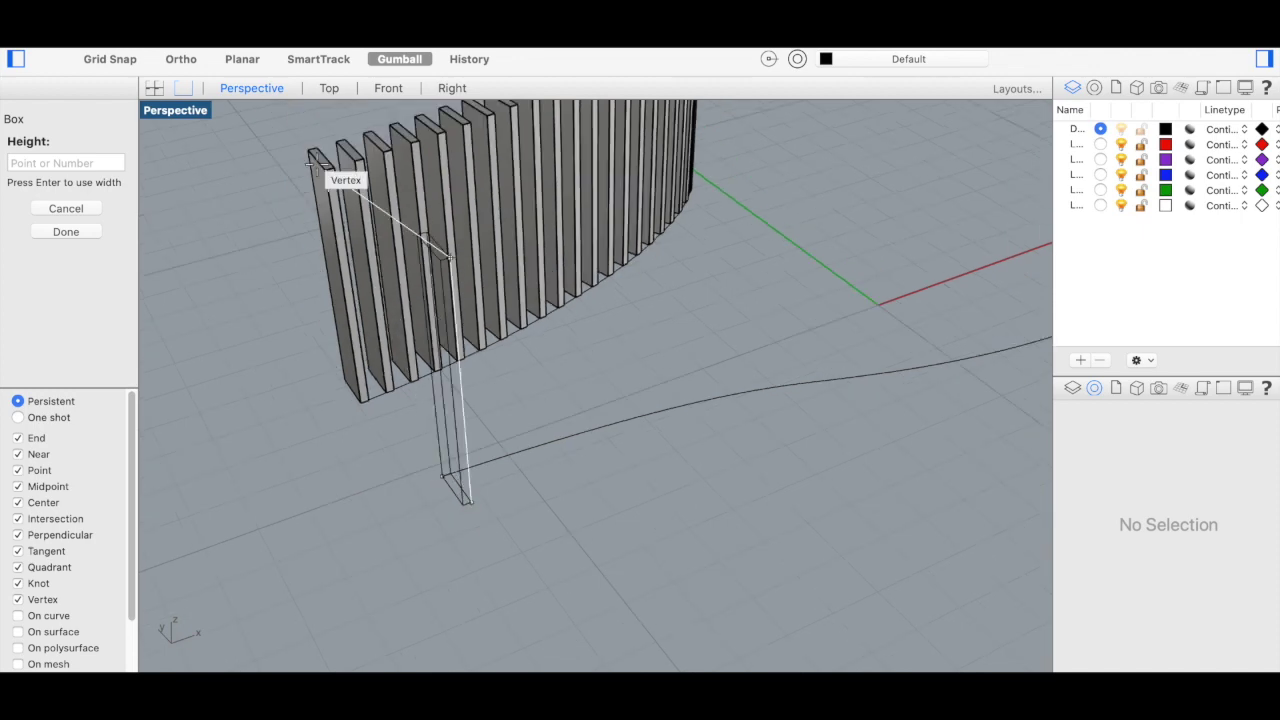
click(326, 172)
right_drag(472, 404, 528, 418)
Array the new fin 75 times along the lower curve with ArrayCrv.
text(ArrayCrv)
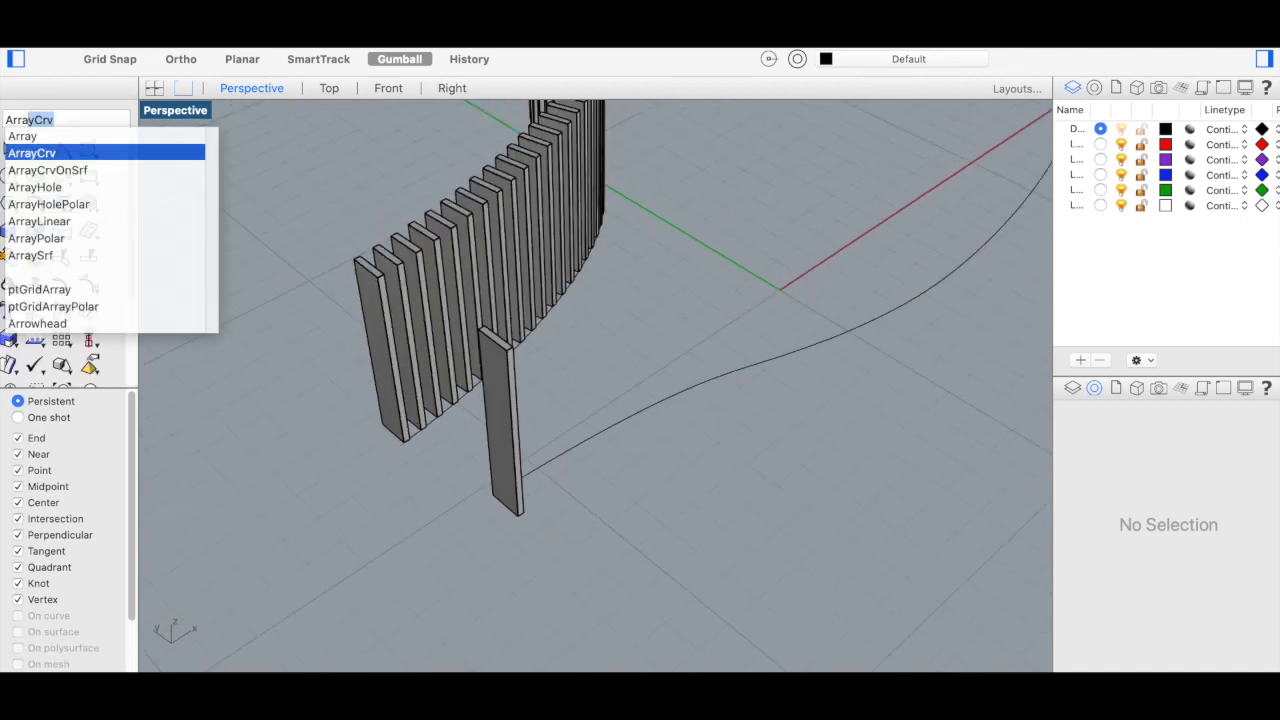
key(Return)
click(515, 418)
click(580, 443)
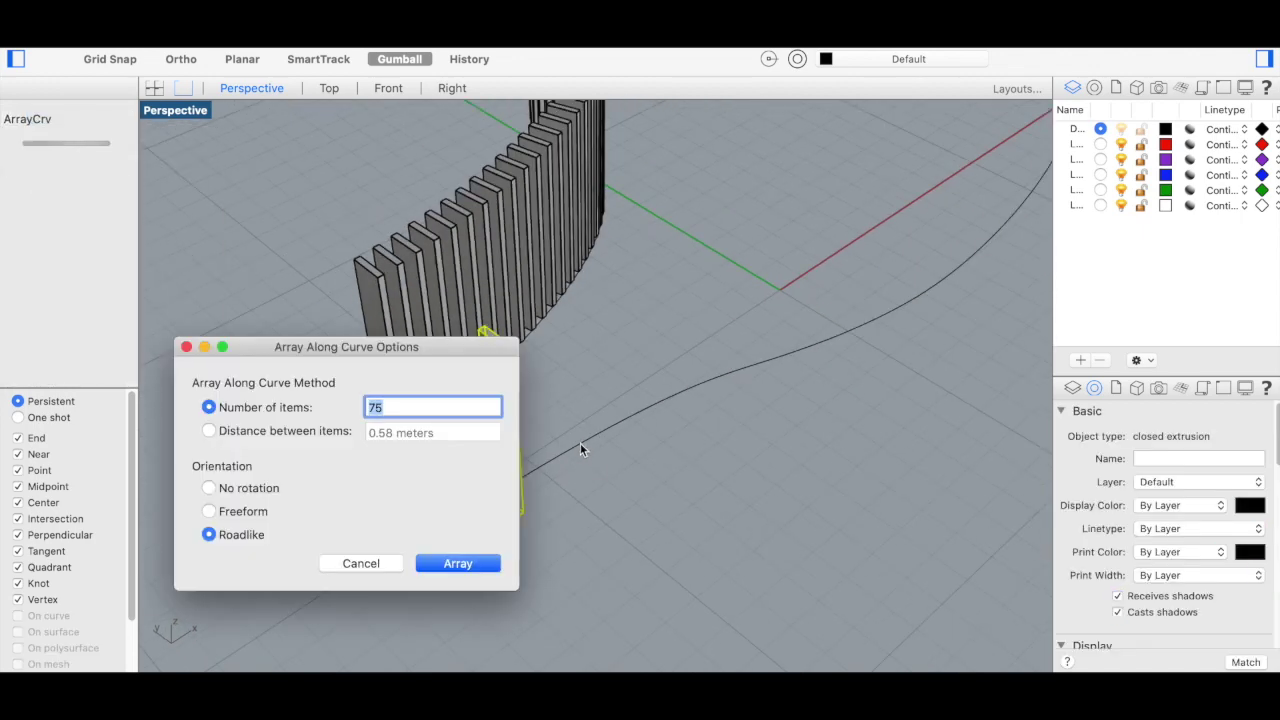
click(460, 563)
mouse_move(566, 453)
right_down()
mouse_move(530, 497)
mouse_move(586, 451)
right_up()
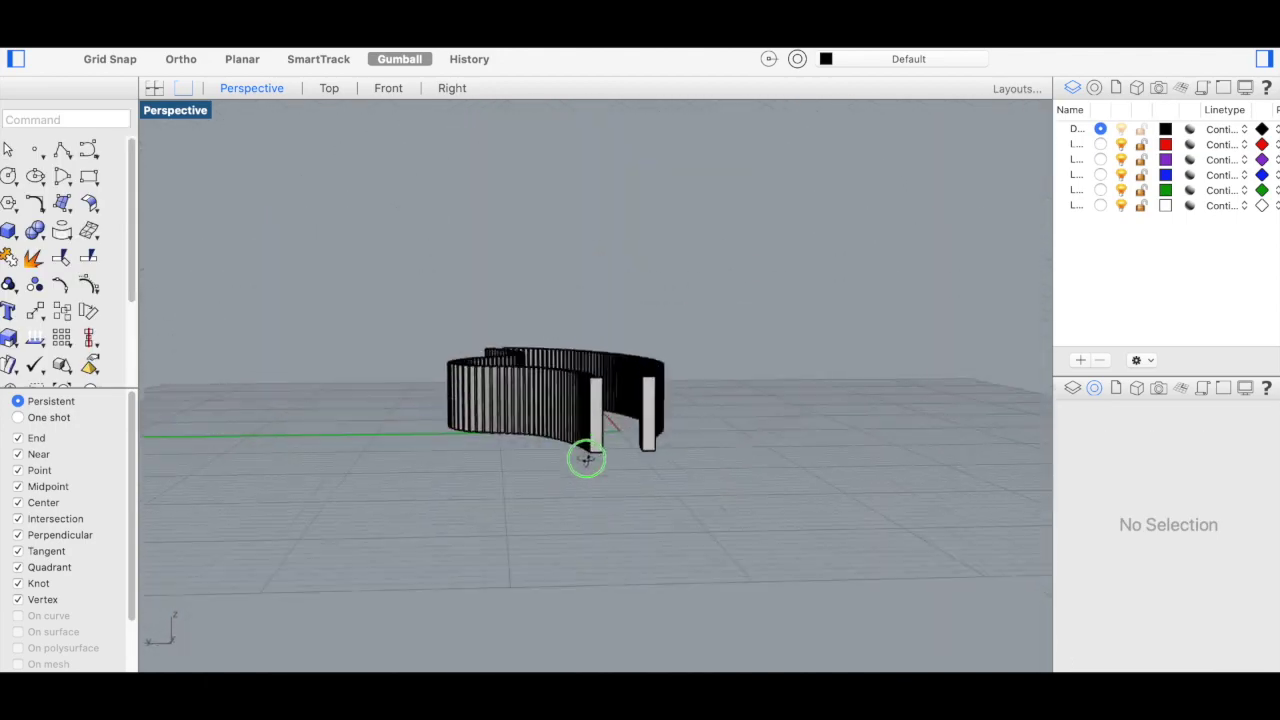
scroll(586, 451, up, 5)
mouse_move(617, 406)
right_down()
mouse_move(586, 438)
mouse_move(737, 386)
mouse_move(717, 489)
mouse_move(600, 406)
right_up()
scroll(586, 438, down, 5)
scroll(600, 406, up, 3)
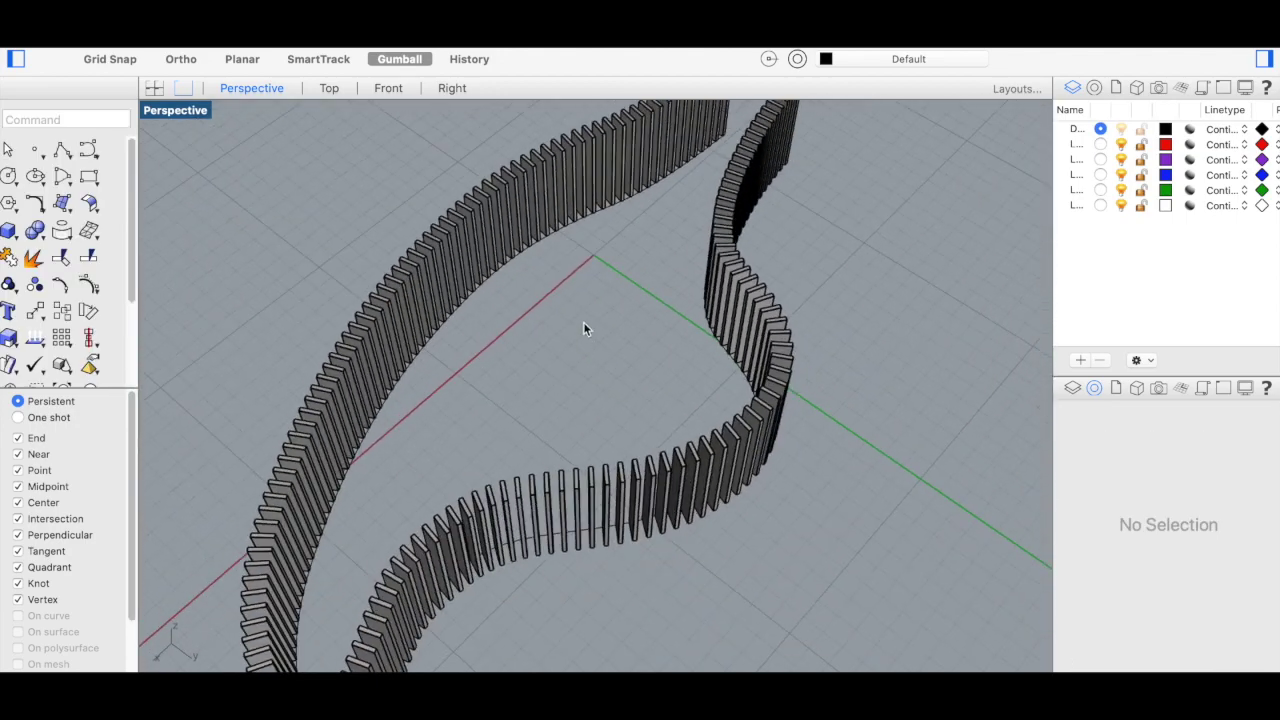
scroll(591, 411, up, 3)
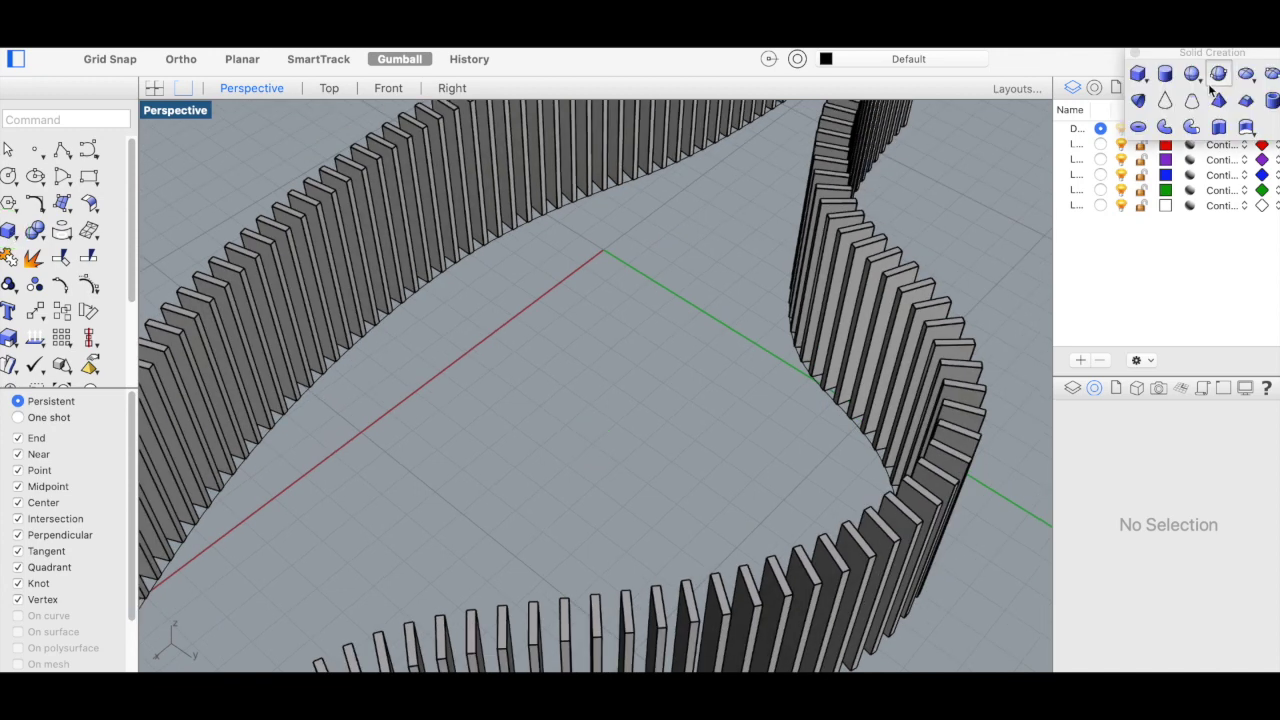
Stand a radius 0.30 solid cylinder table centred between the two fin walls.
click(1165, 74)
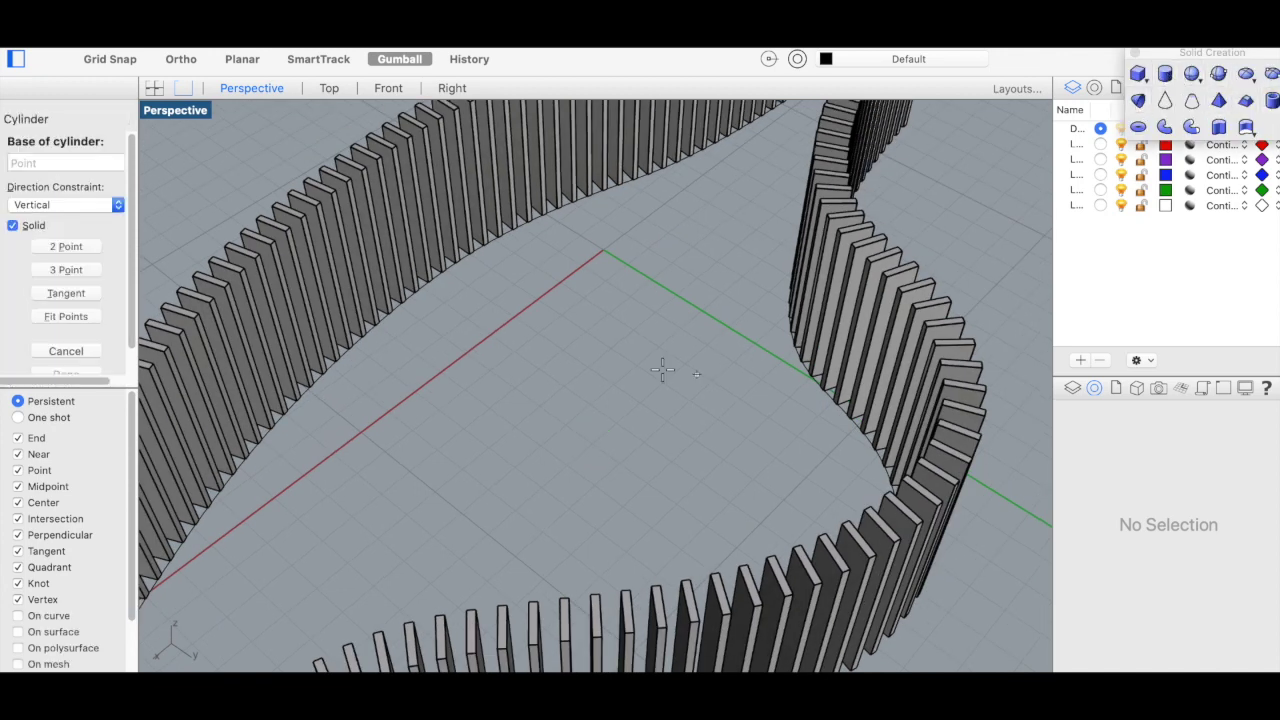
scroll(570, 430, down, 5)
click(329, 88)
scroll(648, 395, down, 5)
scroll(648, 395, up, 3)
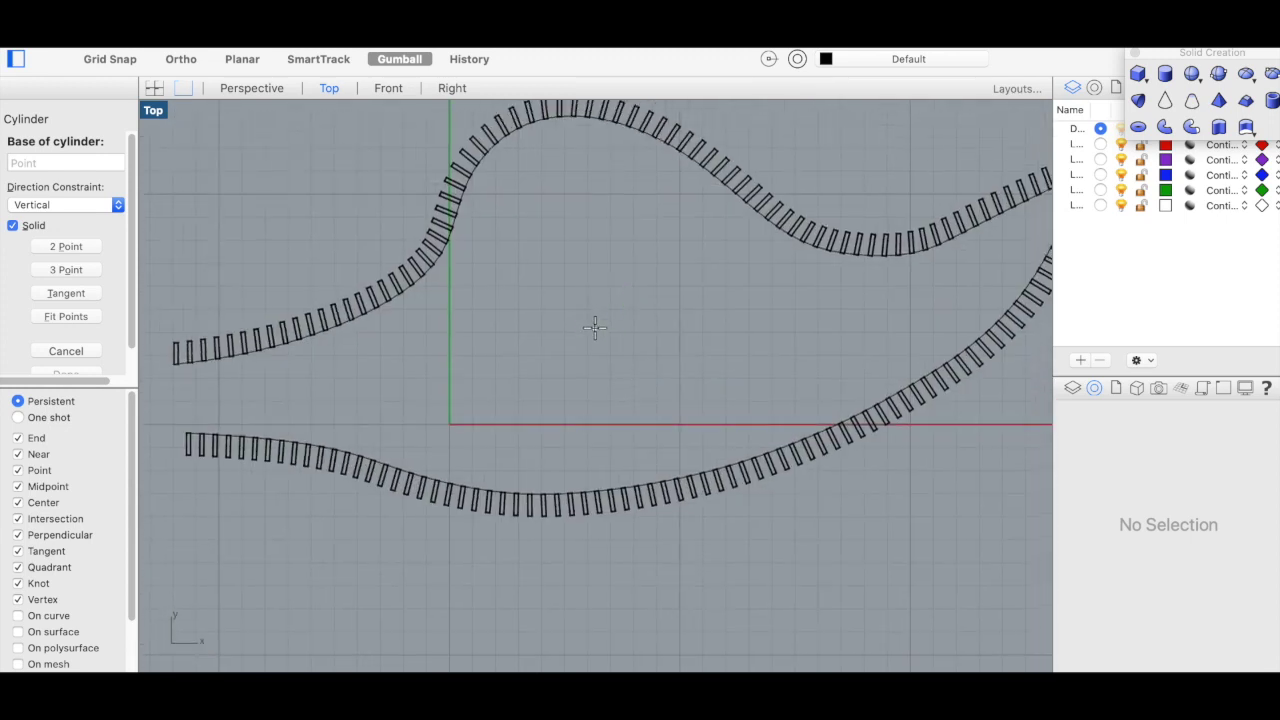
click(594, 327)
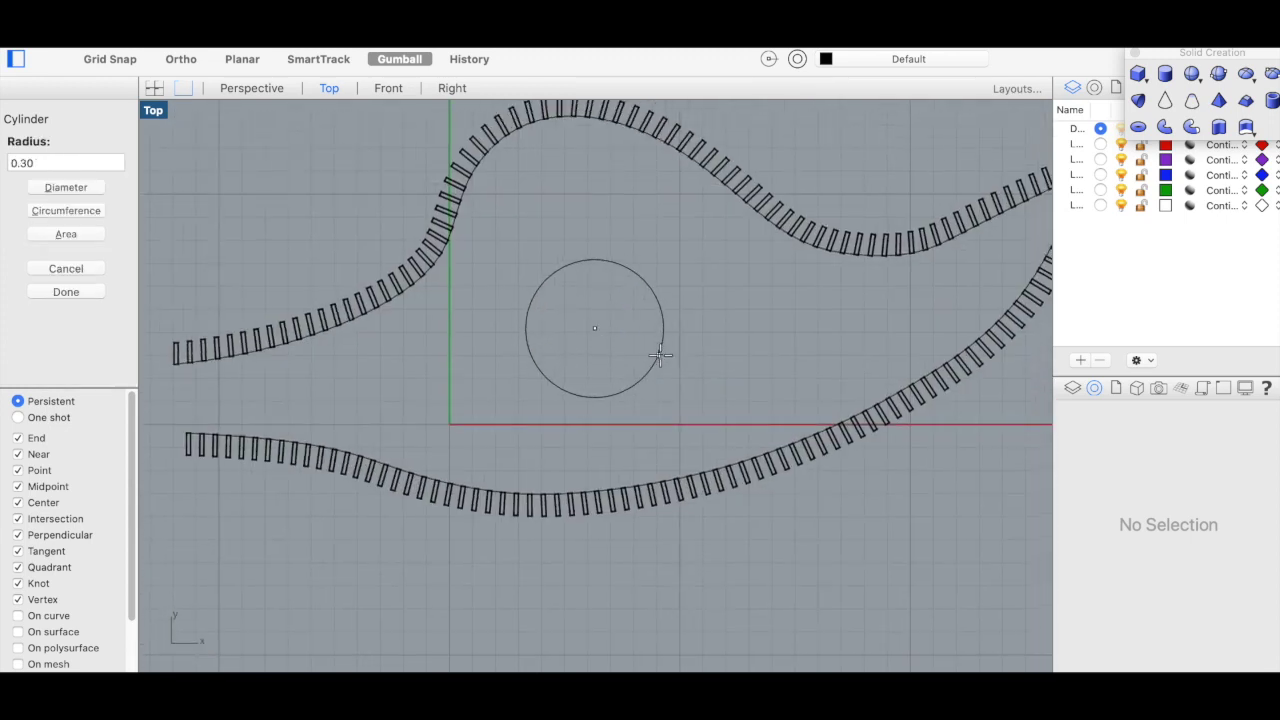
click(252, 88)
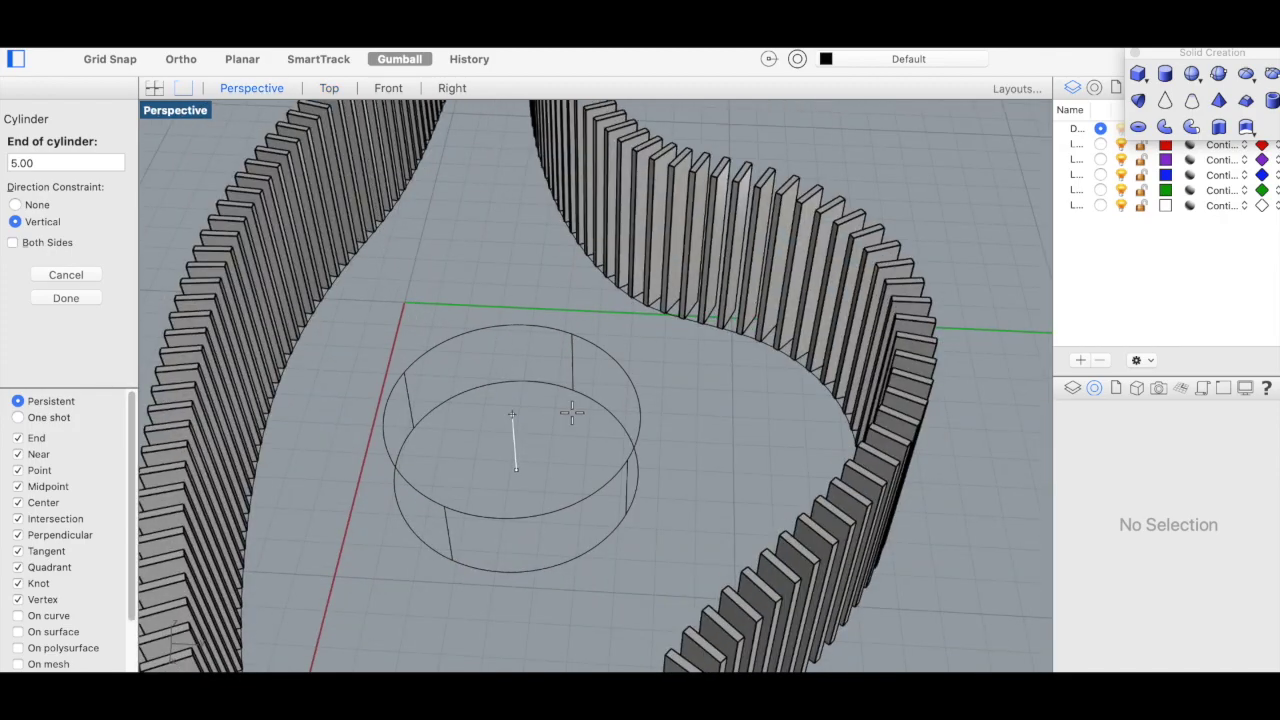
click(890, 437)
scroll(565, 420, down, 5)
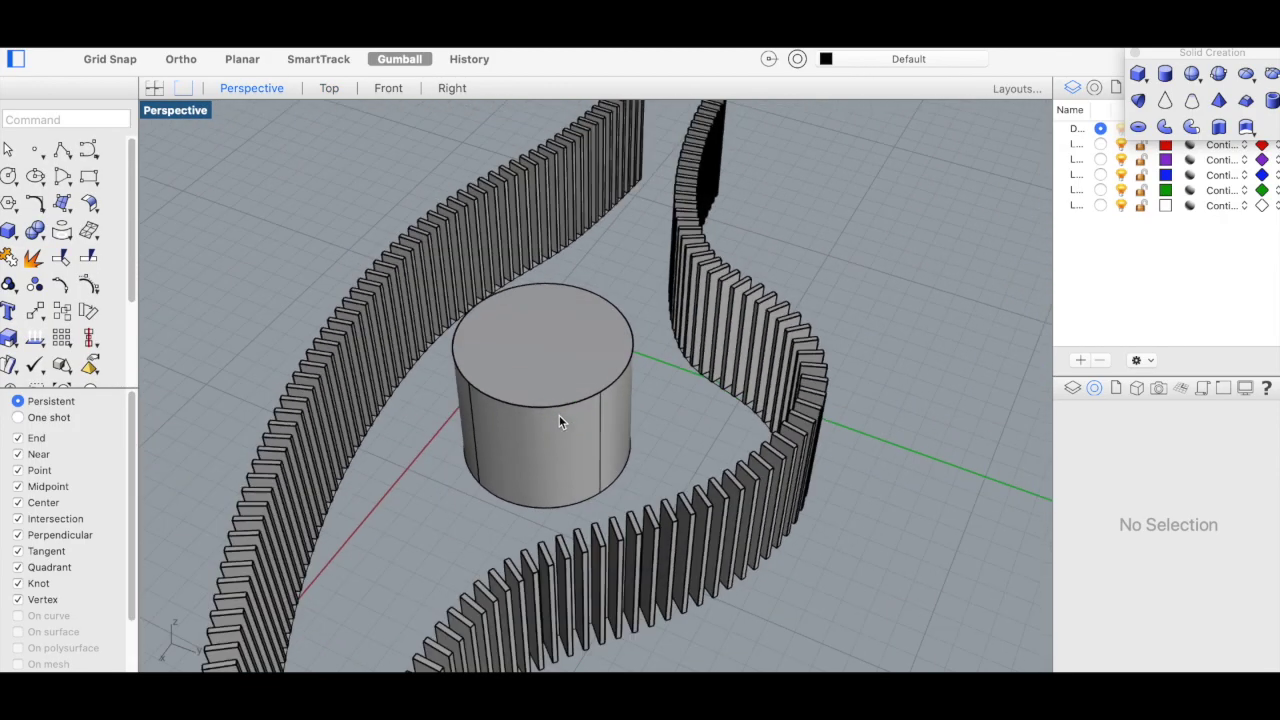
scroll(628, 433, up, 3)
mouse_move(611, 423)
right_down()
mouse_move(580, 357)
mouse_move(543, 386)
right_up()
scroll(543, 386, up, 5)
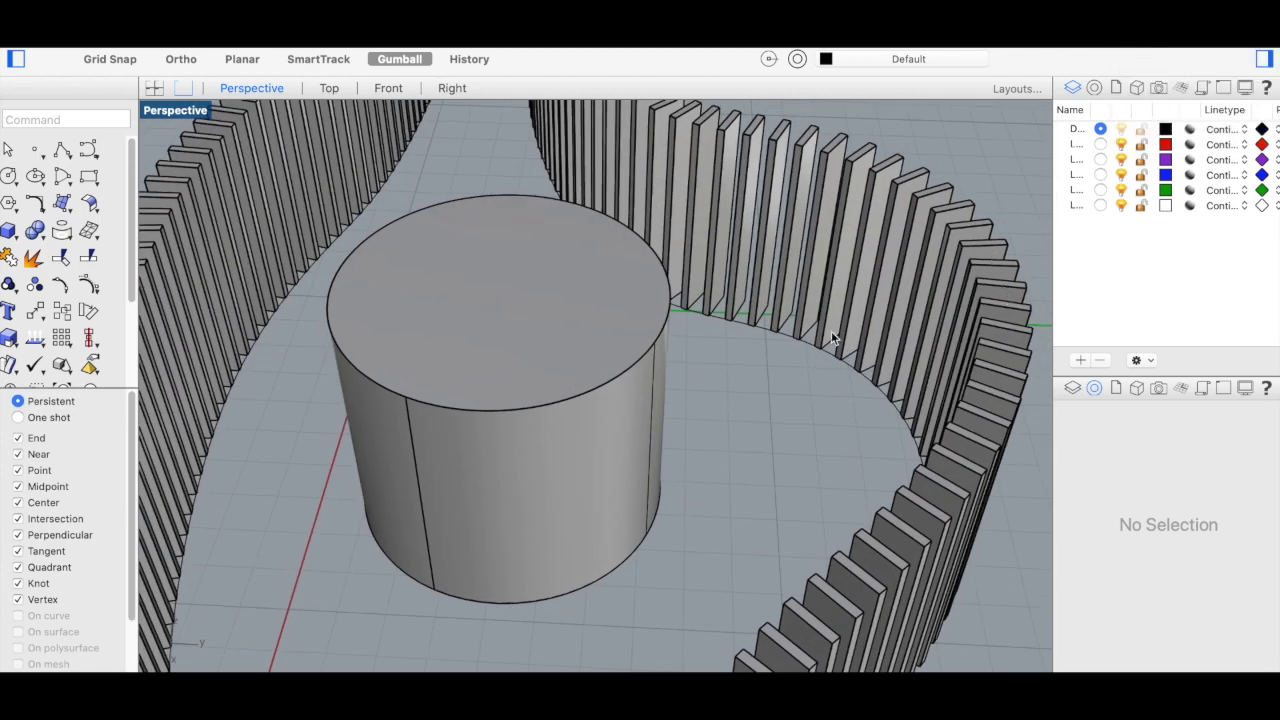
text(P)
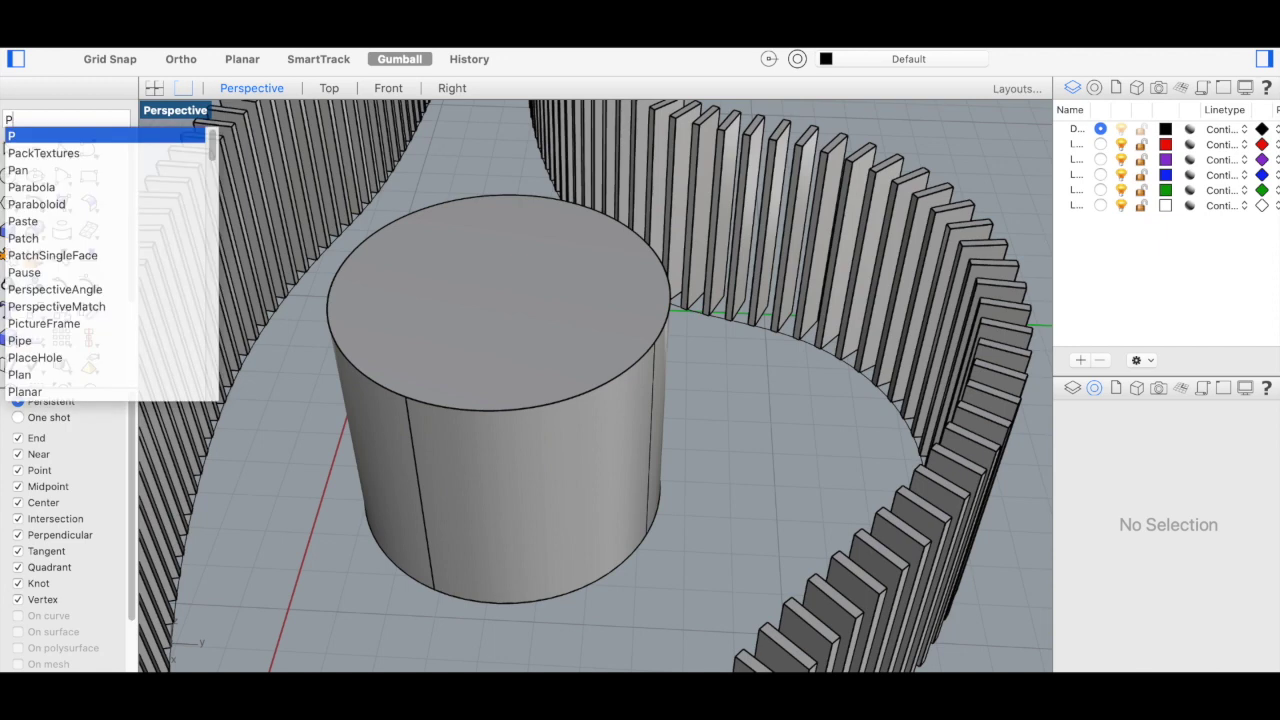
click(20, 341)
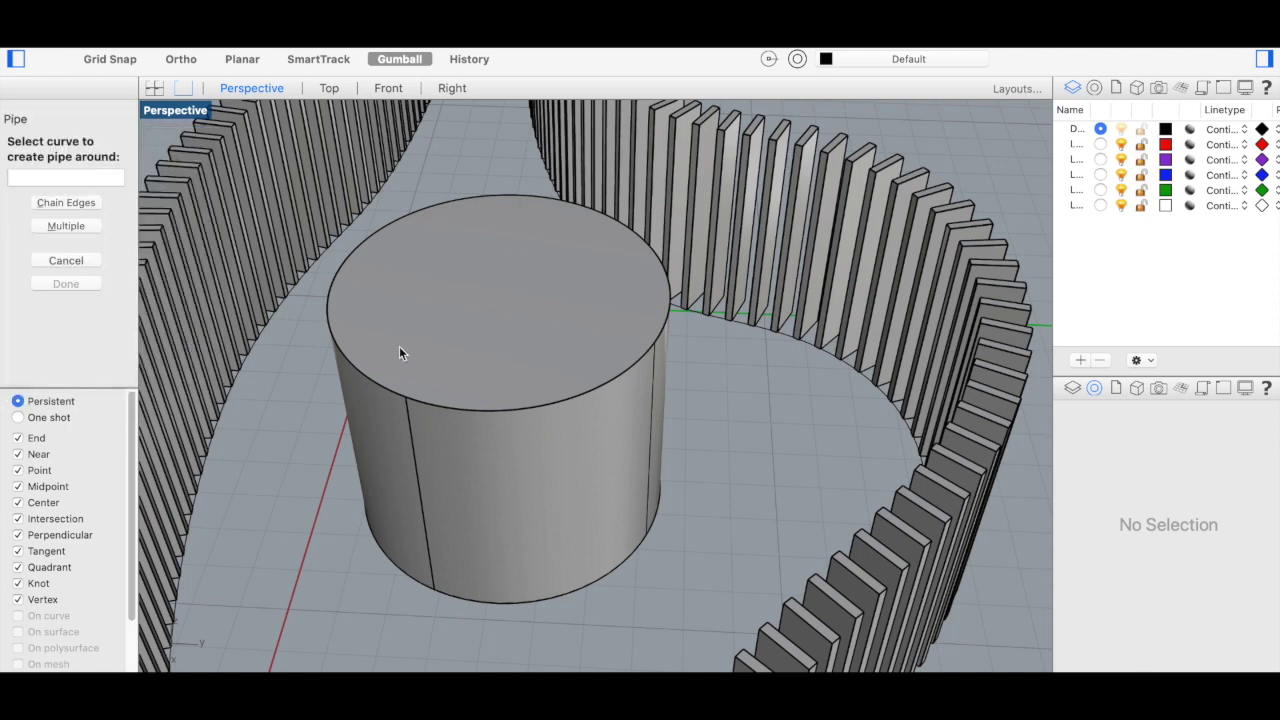
click(409, 415)
key(Escape)
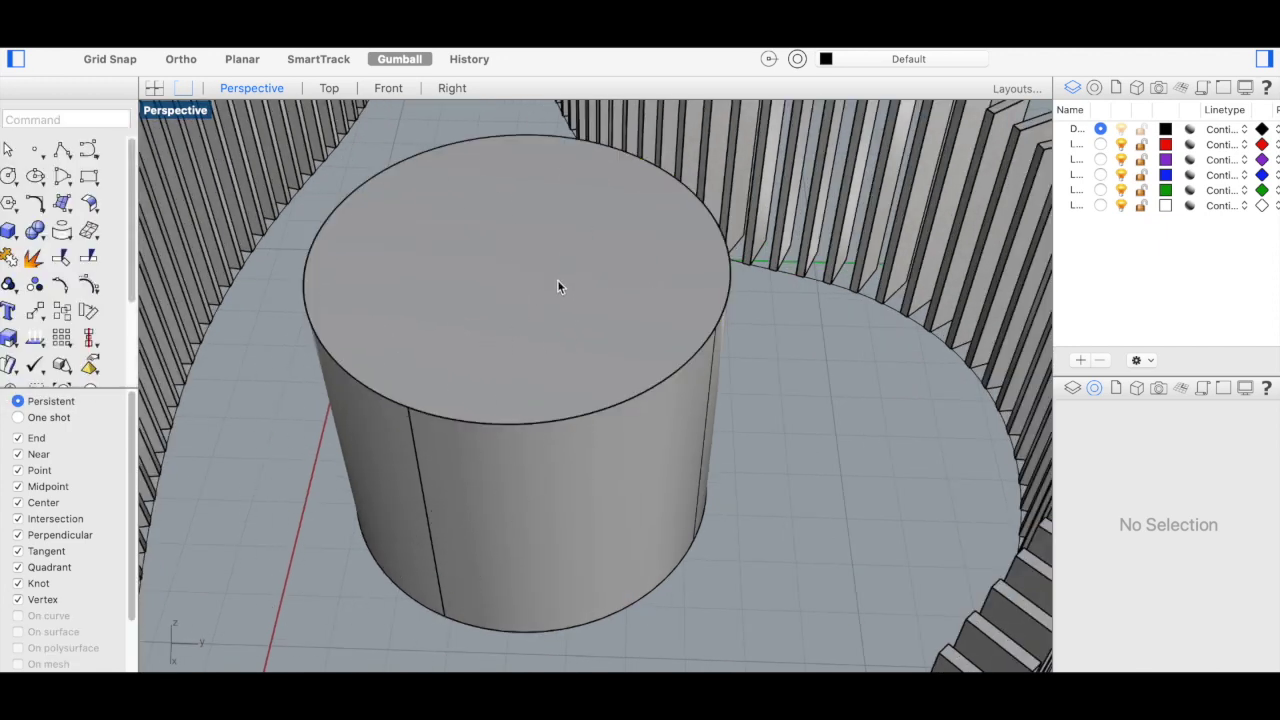
scroll(533, 341, down, 2)
scroll(552, 437, down, 3)
mouse_move(551, 366)
right_down()
mouse_move(534, 491)
mouse_move(455, 565)
mouse_move(446, 546)
right_up()
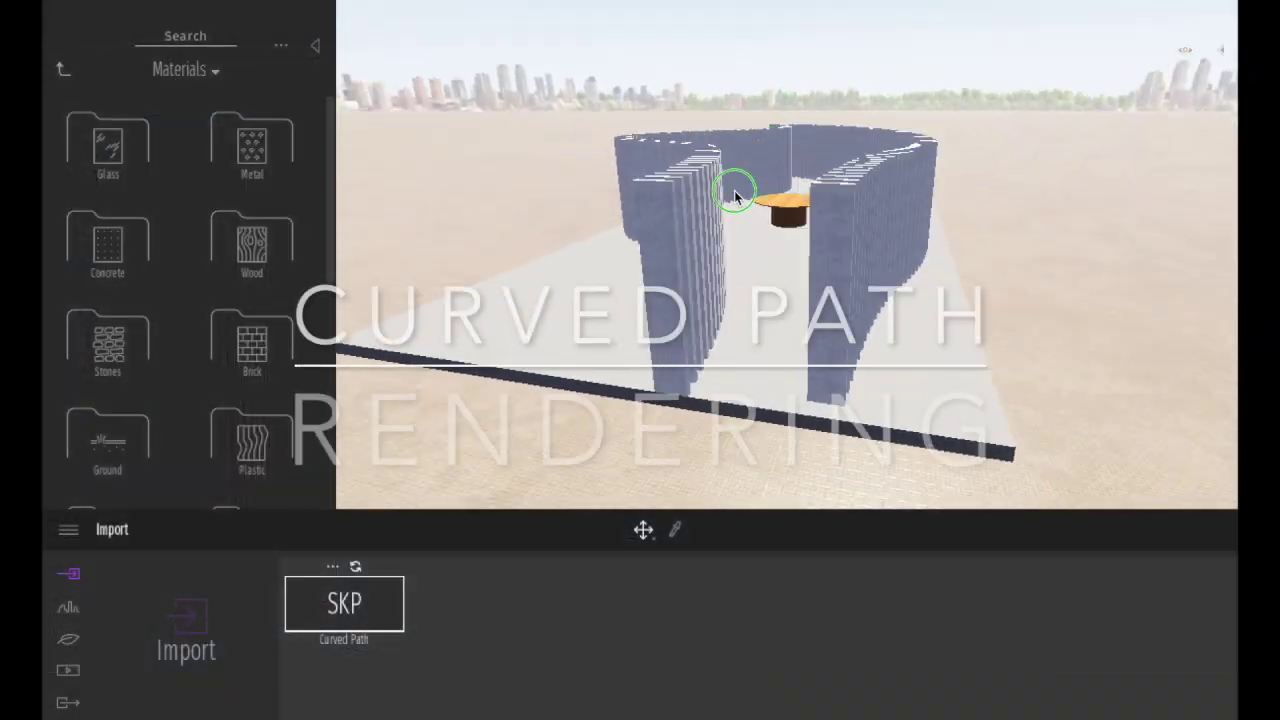
Set the Twinmotion rendering quality preset to Medium.
click(255, 2)
click(300, 170)
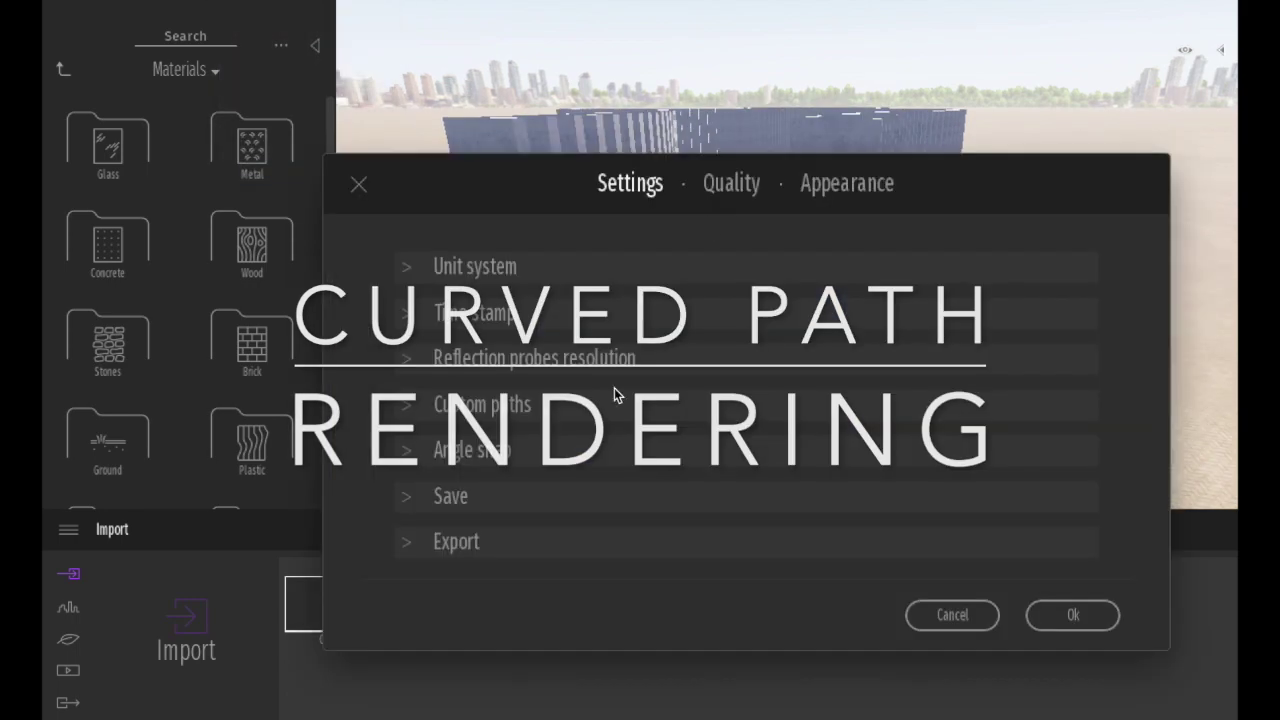
click(731, 180)
click(790, 275)
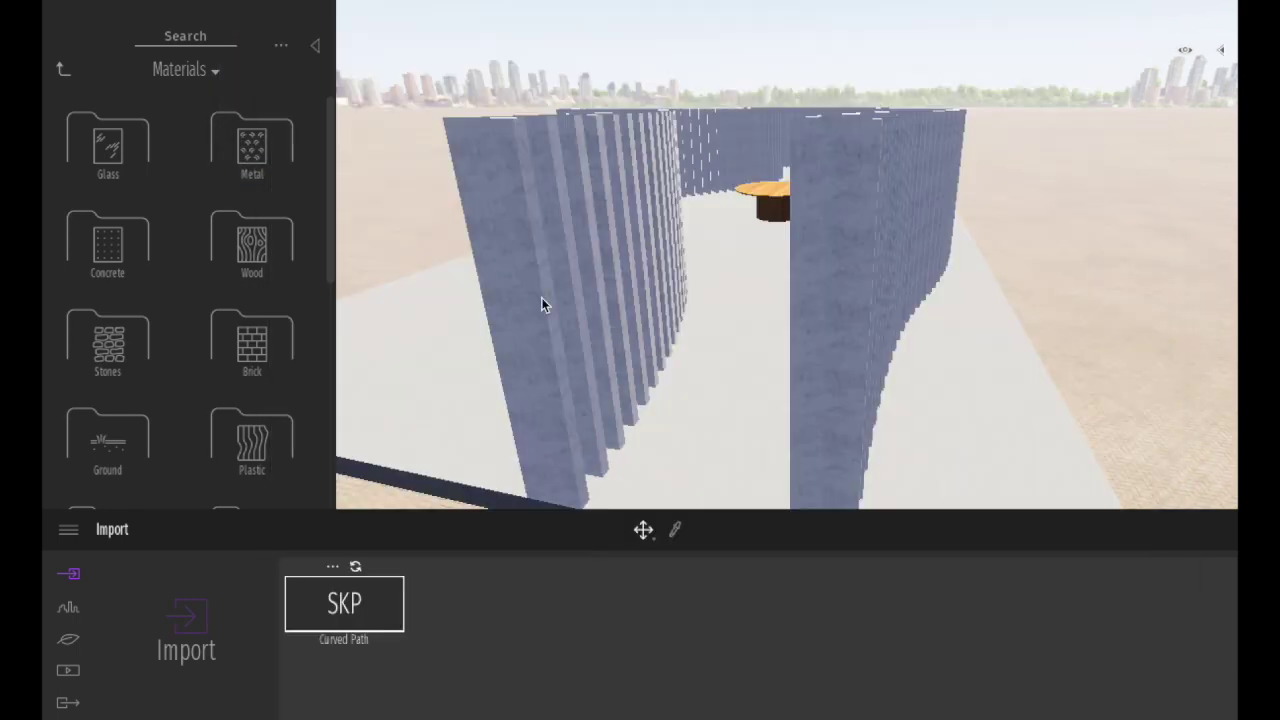
Apply Bare concrete 03 to the curved fin walls.
right_drag(814, 500, 833, 200)
scroll(833, 200, down, 5)
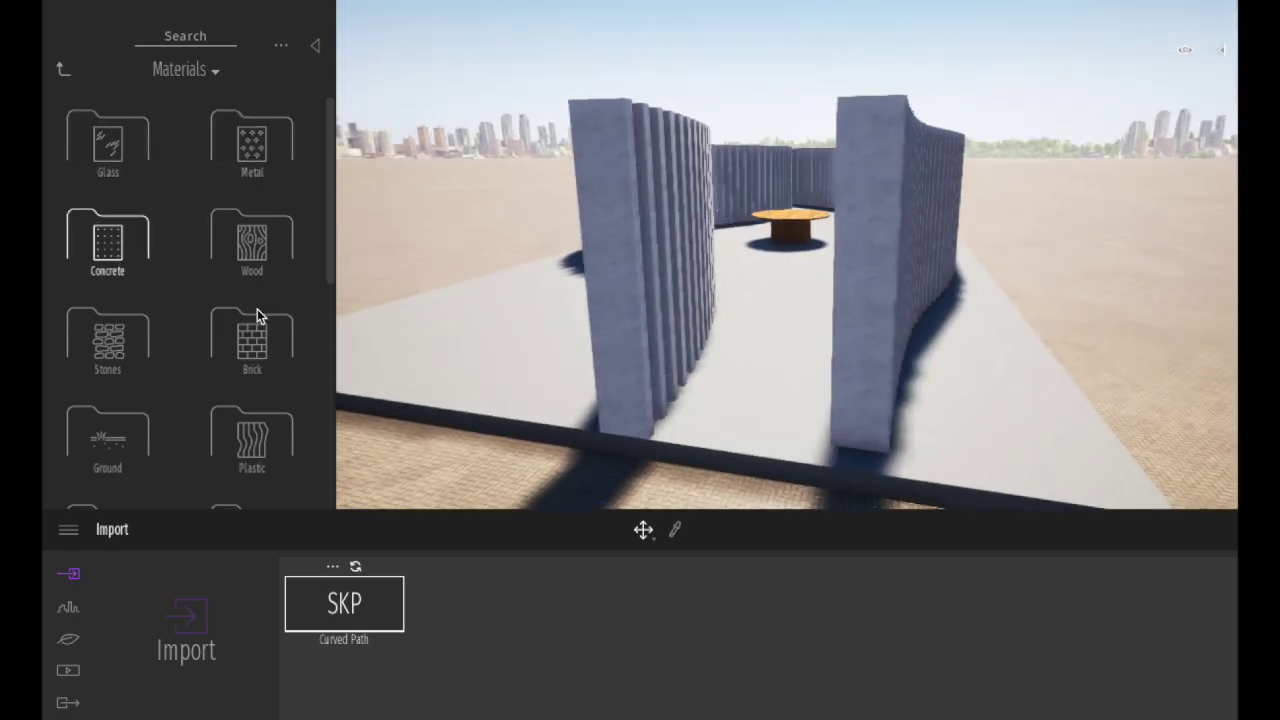
click(140, 262)
drag(149, 251, 699, 265)
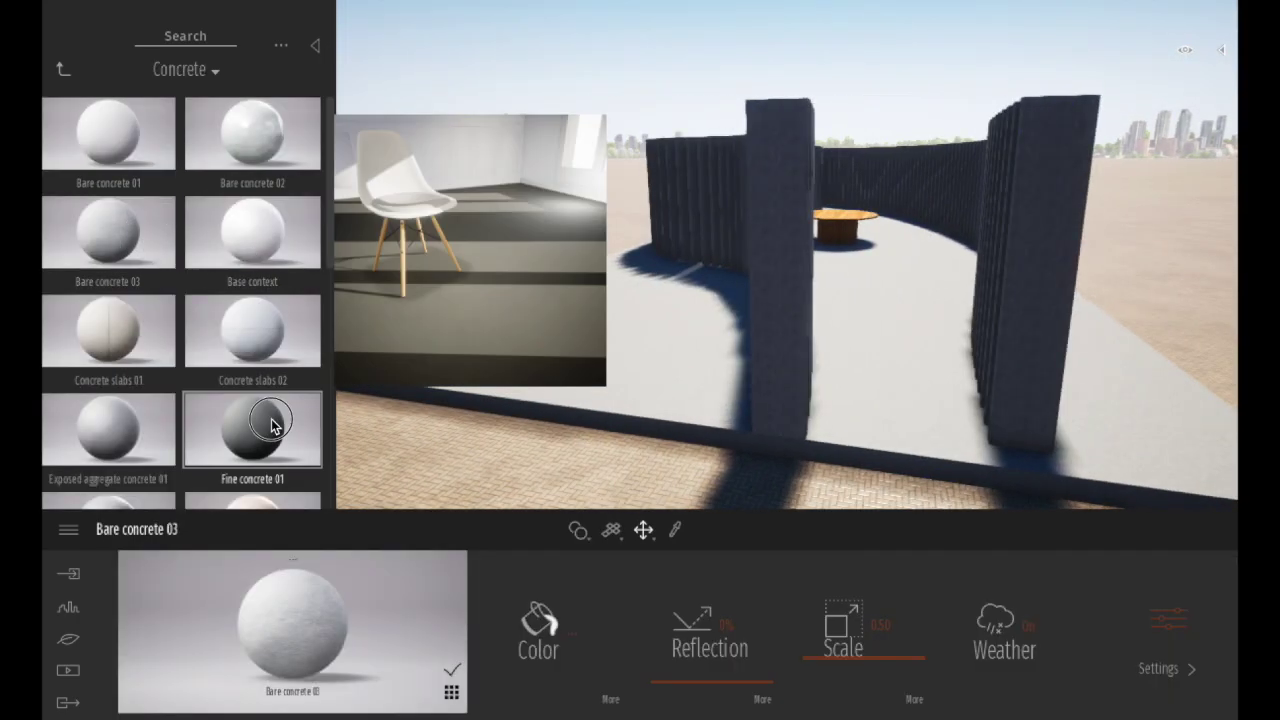
Replace the wall material with Fine concrete 01.
drag(257, 423, 694, 323)
scroll(960, 163, up, 5)
scroll(960, 166, up, 3)
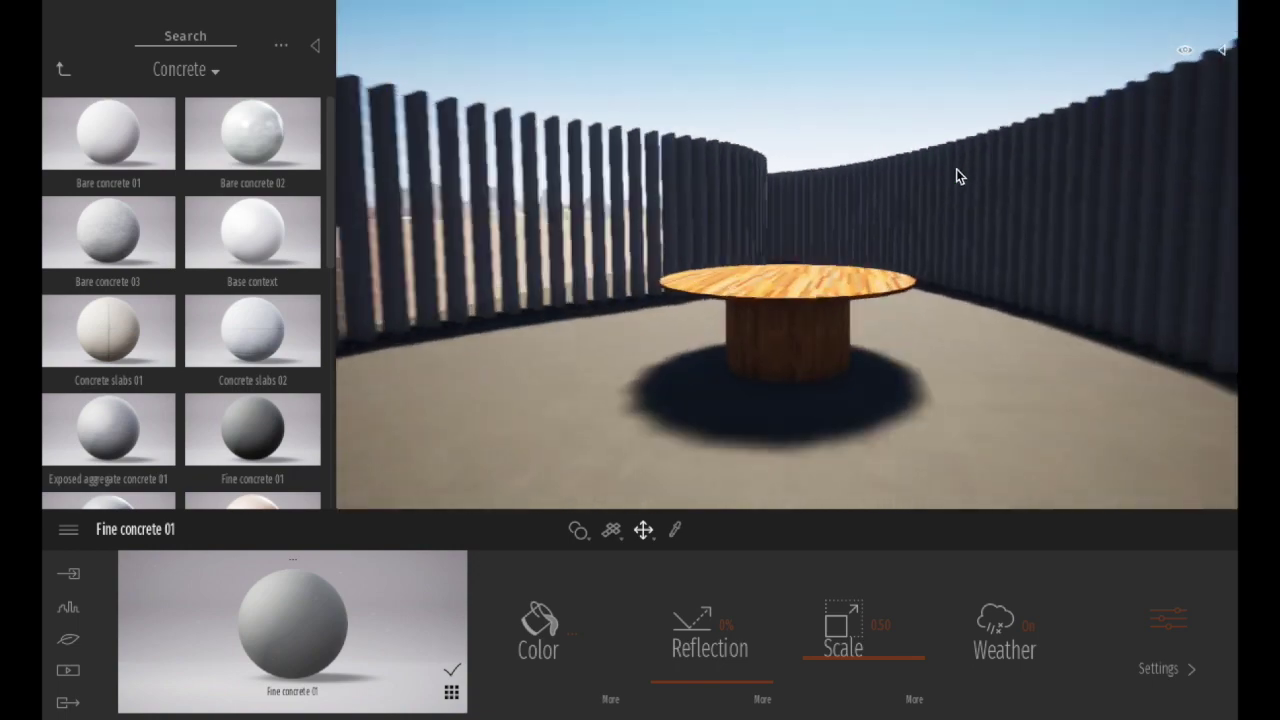
scroll(757, 209, up, 3)
Give the round table the Ipe A wood material.
click(60, 70)
scroll(151, 323, down, 3)
click(251, 166)
drag(780, 322, 784, 325)
scroll(786, 326, down, 3)
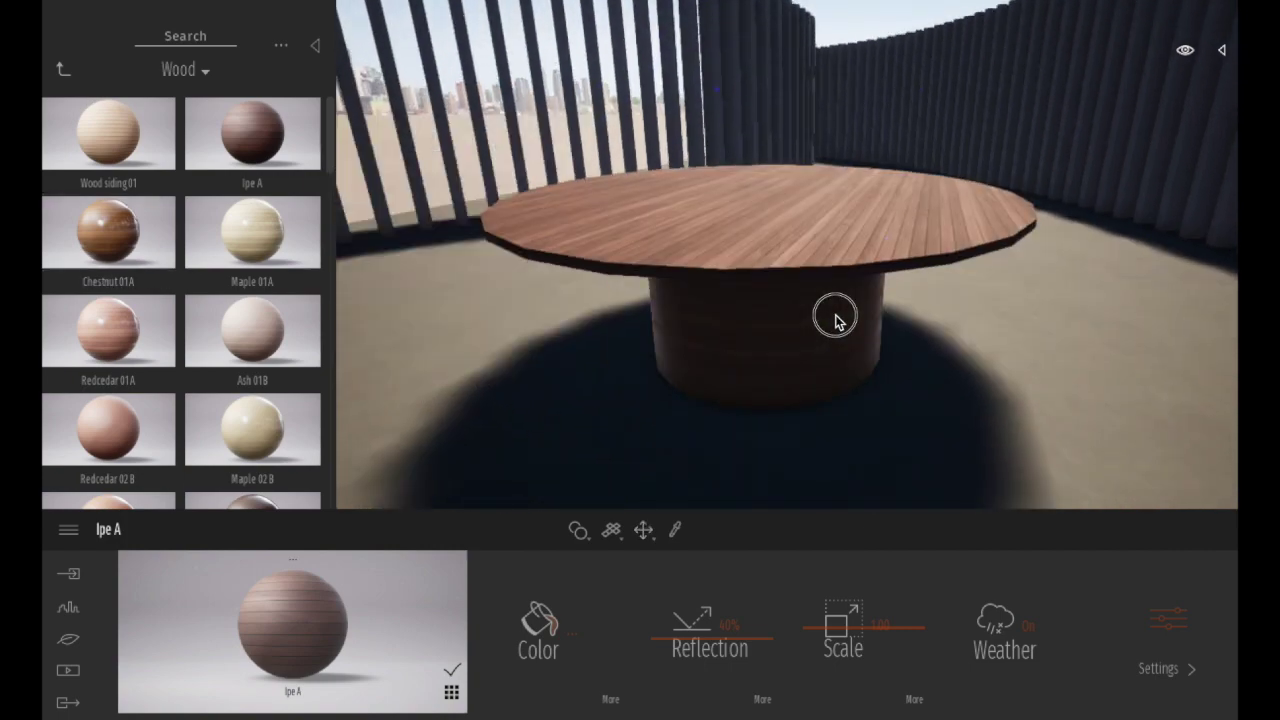
Browse the wood library to put Chestnut 01A on the table.
scroll(836, 320, up, 2)
scroll(836, 320, down, 5)
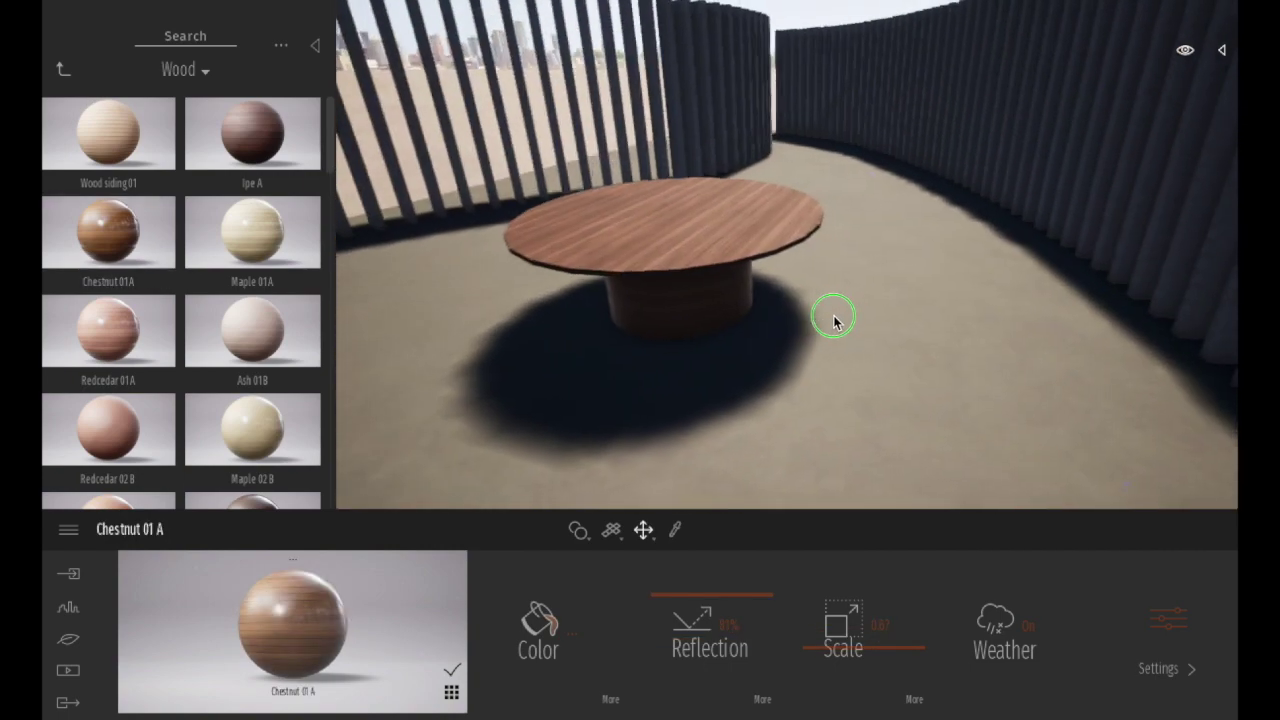
scroll(834, 318, down, 2)
scroll(830, 317, down, 2)
scroll(830, 315, down, 3)
scroll(810, 312, down, 2)
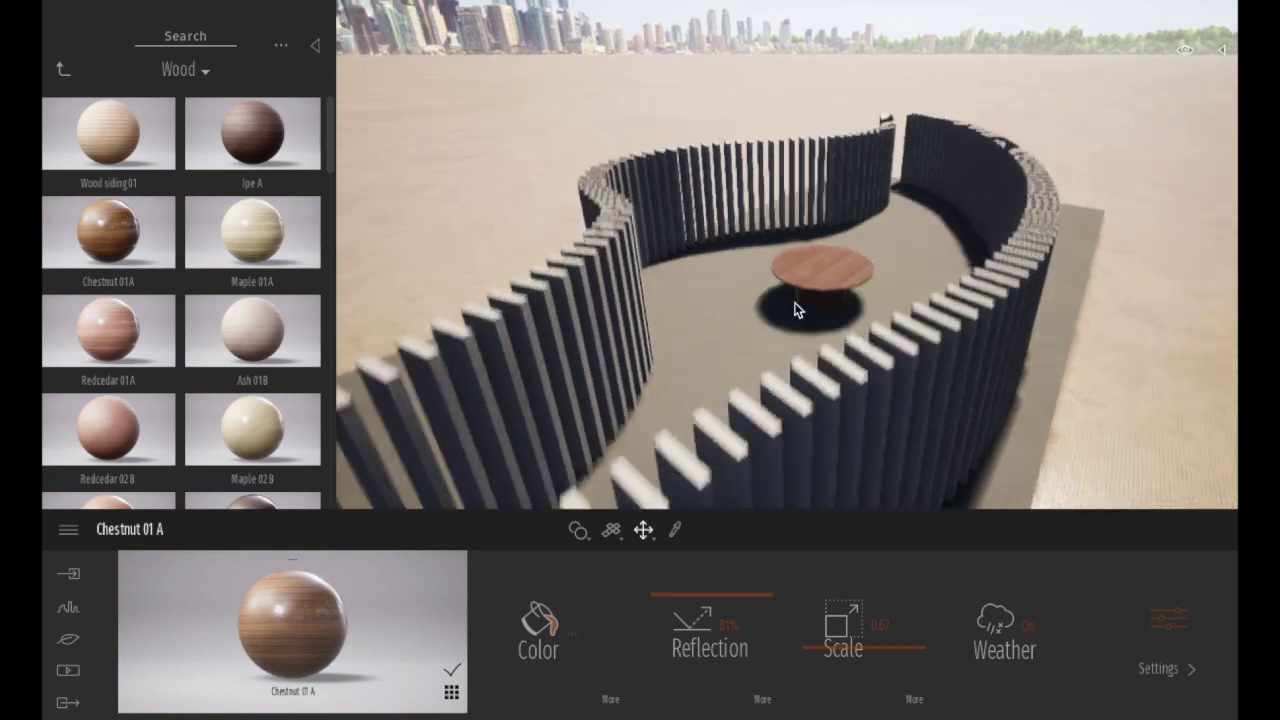
Set the rendering quality preset back to Low.
click(245, 3)
click(266, 172)
click(731, 183)
click(494, 449)
scroll(1006, 600, down, 3)
click(1006, 654)
mouse_move(800, 251)
middle_down()
mouse_move(712, 318)
mouse_move(686, 307)
mouse_move(790, 280)
mouse_move(777, 249)
middle_up()
Place a first omnidirectional light (5000 lm, 3500 K, 5.0 m radius) on a curved wall top.
click(60, 71)
click(60, 71)
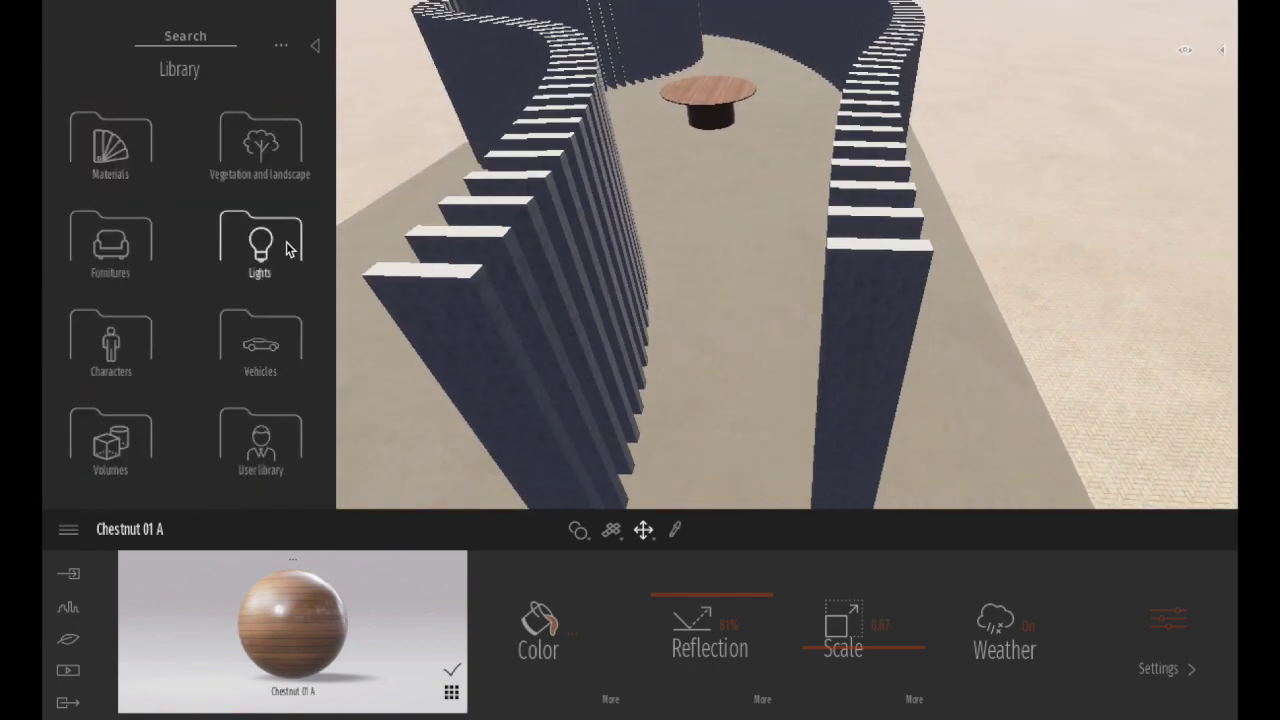
click(262, 245)
drag(278, 280, 520, 268)
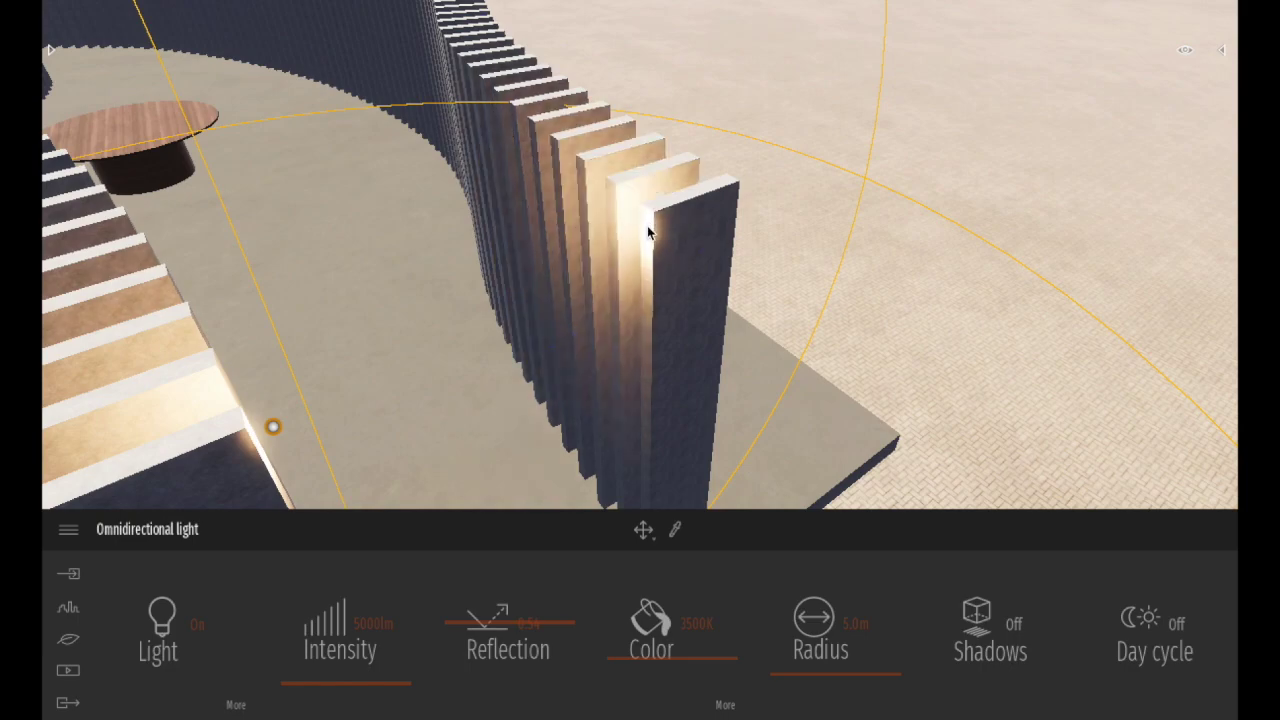
mouse_move(647, 225)
middle_down()
mouse_move(577, 303)
mouse_move(651, 331)
mouse_move(523, 300)
mouse_move(451, 214)
mouse_move(683, 365)
mouse_move(763, 286)
middle_up()
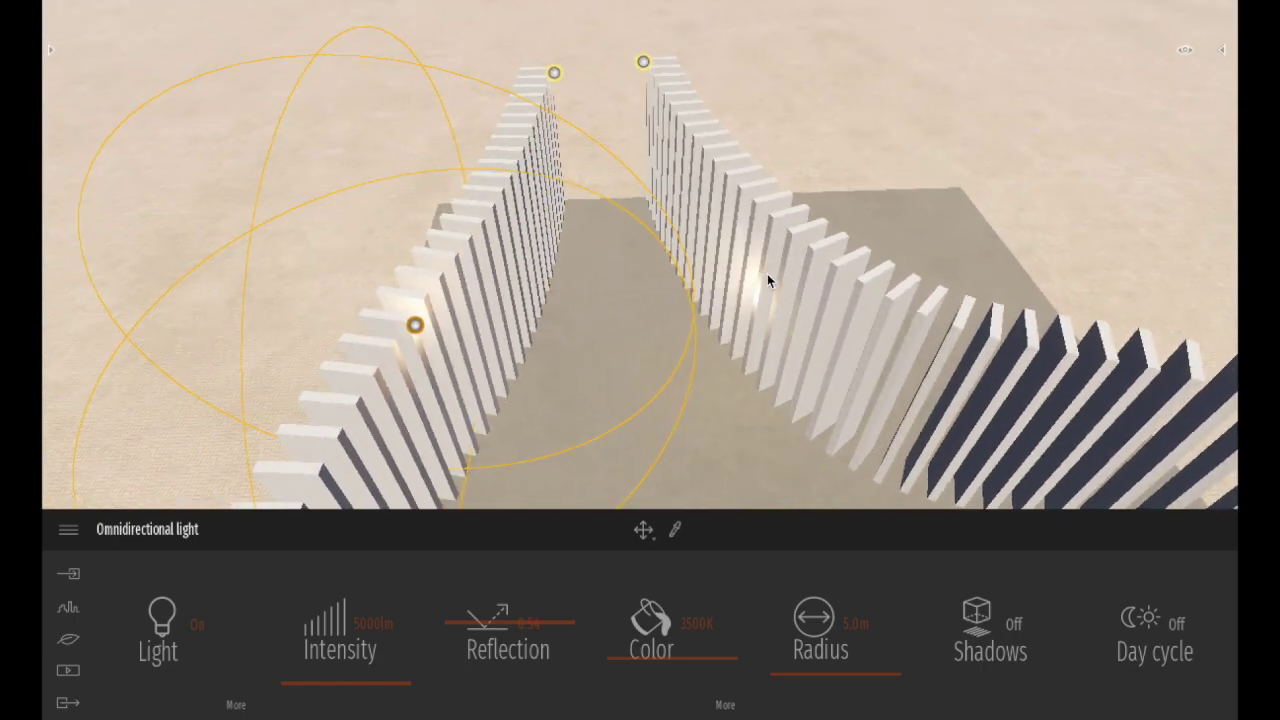
middle_drag(788, 240, 596, 250)
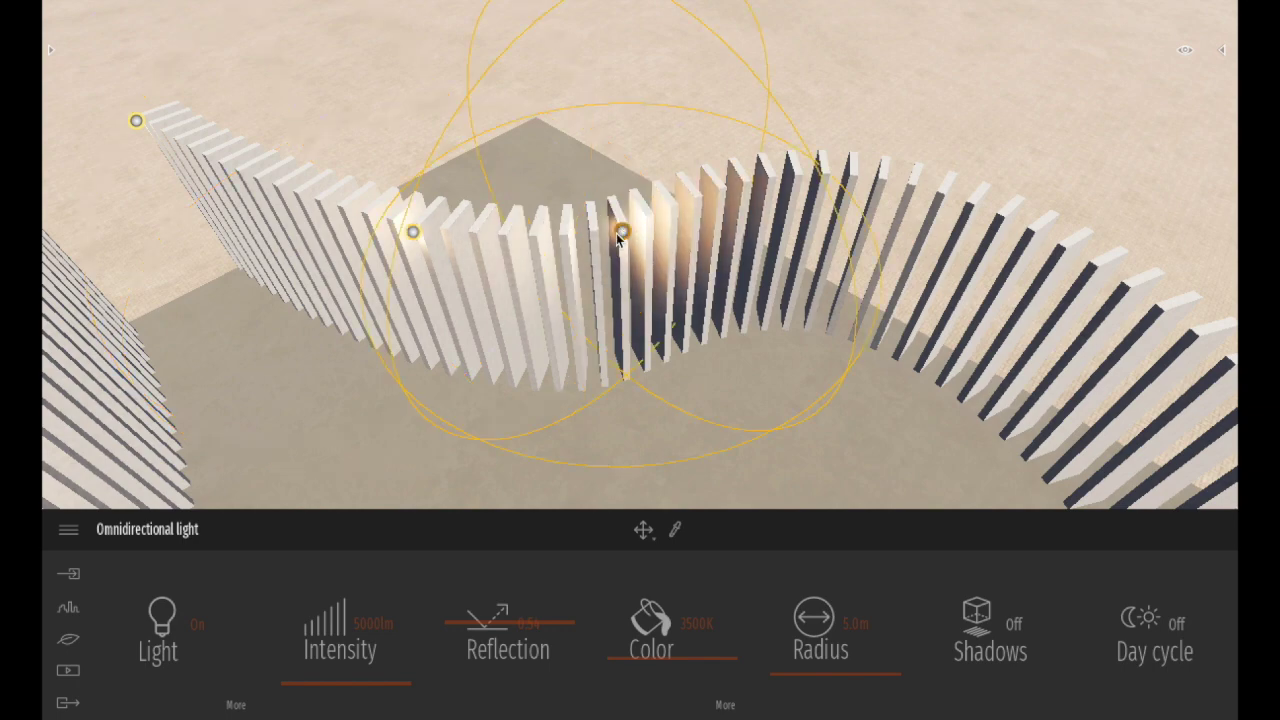
mouse_move(824, 183)
middle_down()
mouse_move(646, 243)
mouse_move(791, 177)
middle_up()
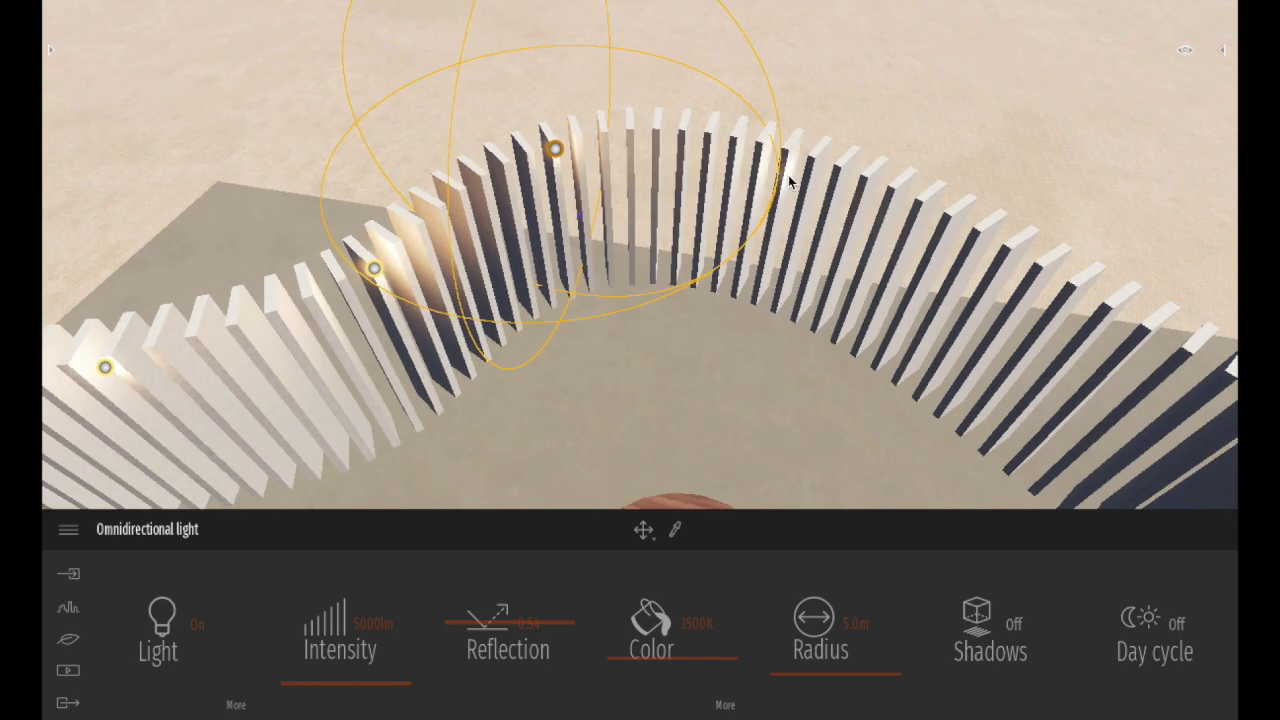
middle_drag(674, 223, 588, 170)
Add three more omnidirectional lights at other points along the curved fin wall tops.
click(587, 168)
mouse_move(797, 136)
middle_down()
mouse_move(829, 246)
mouse_move(786, 246)
mouse_move(536, 334)
middle_up()
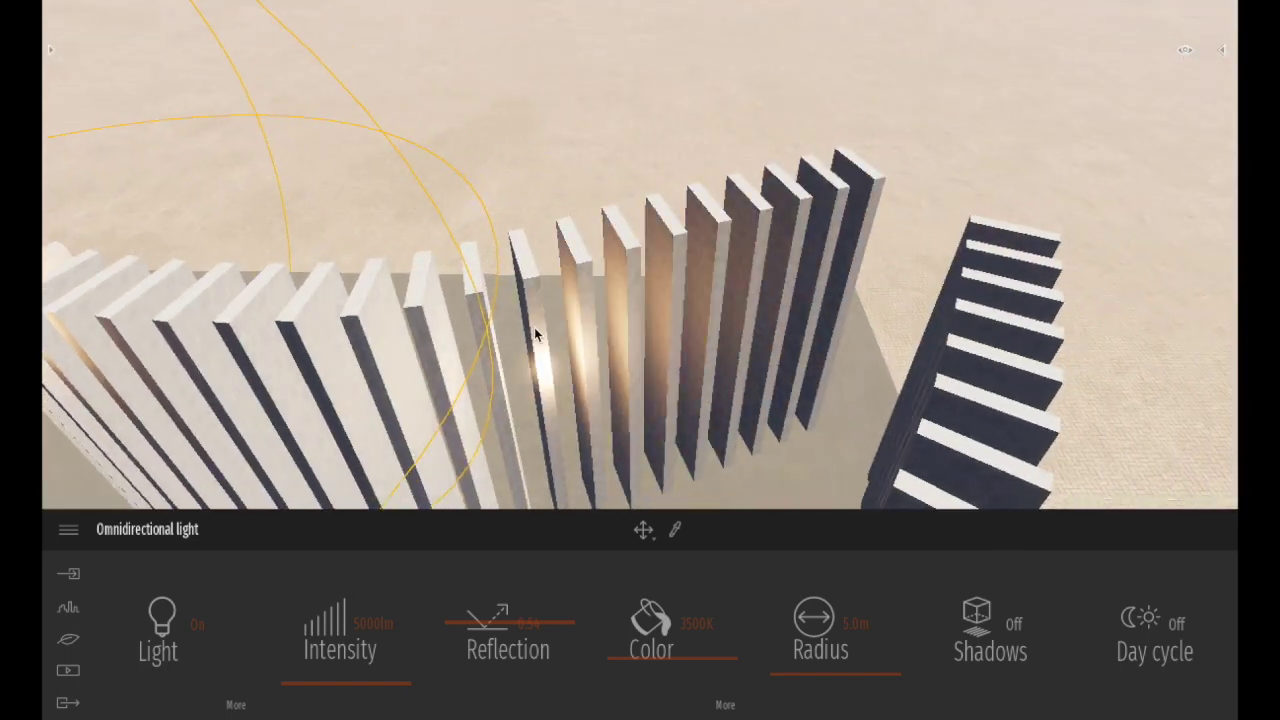
click(536, 334)
middle_drag(690, 292, 577, 92)
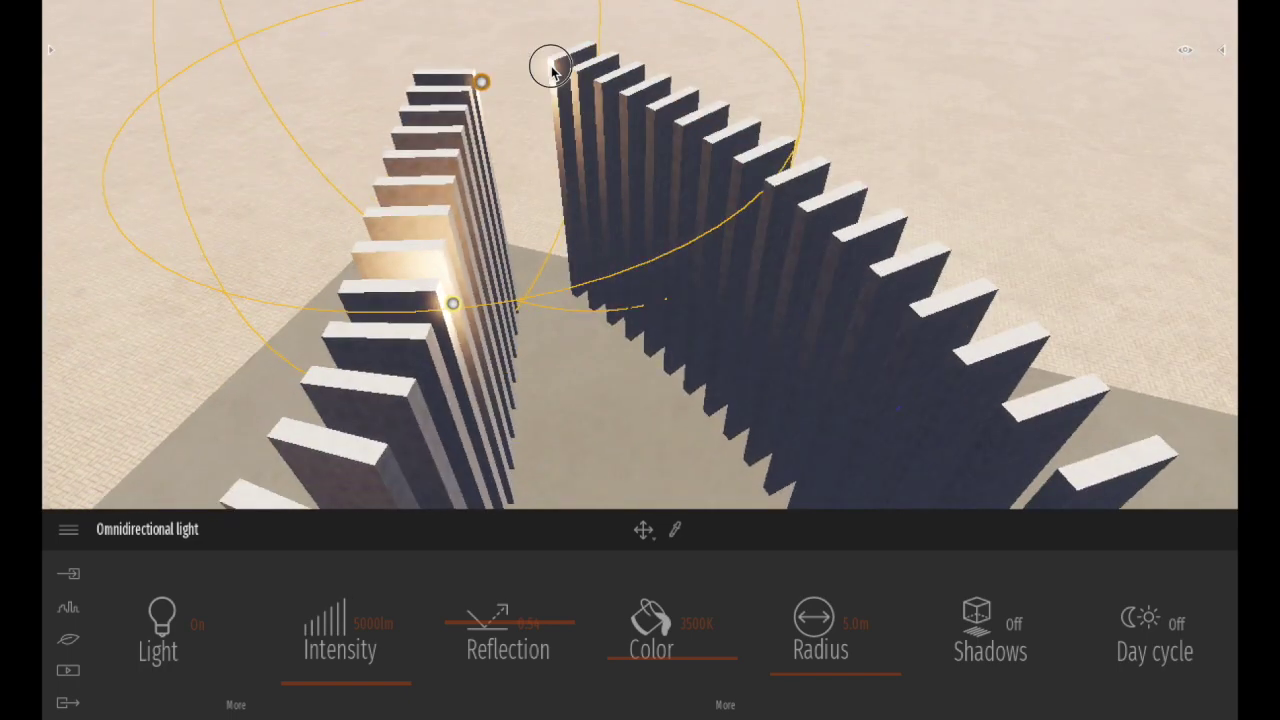
mouse_move(834, 251)
middle_down()
mouse_move(655, 300)
mouse_move(637, 163)
mouse_move(705, 100)
middle_up()
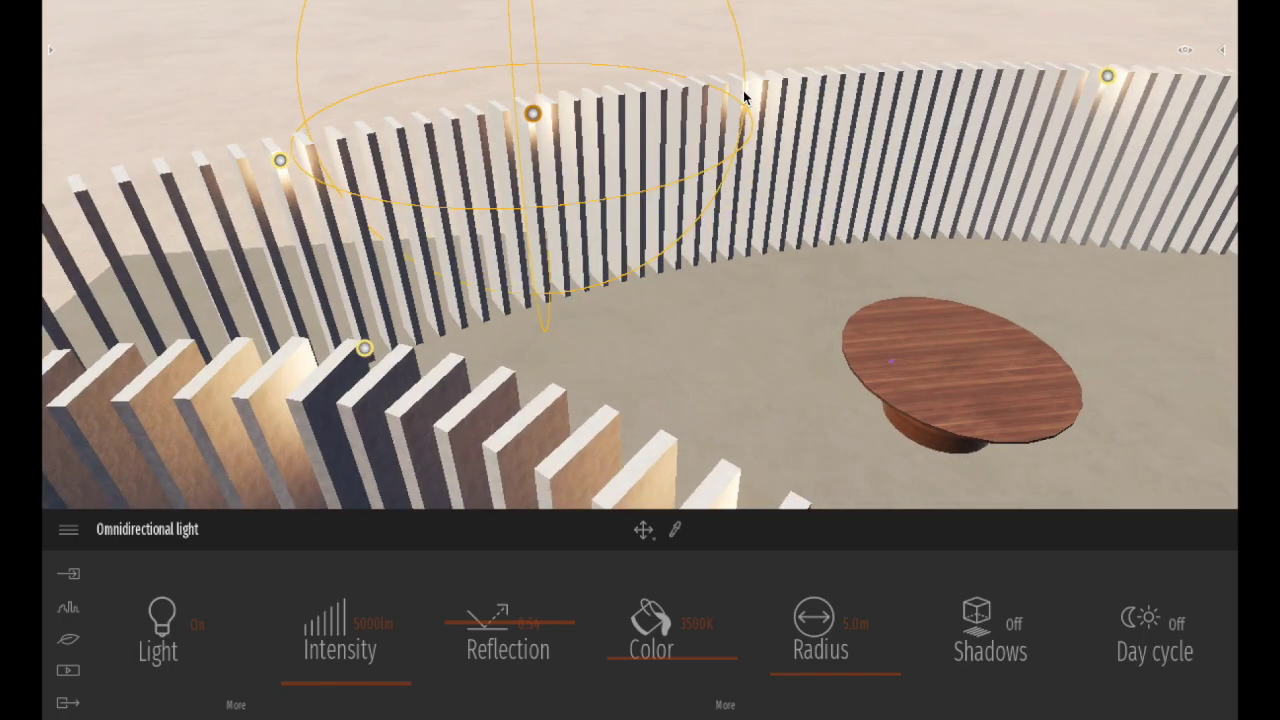
click(725, 90)
mouse_move(899, 75)
middle_down()
mouse_move(934, 172)
mouse_move(924, 178)
middle_up()
drag(927, 172, 640, 300)
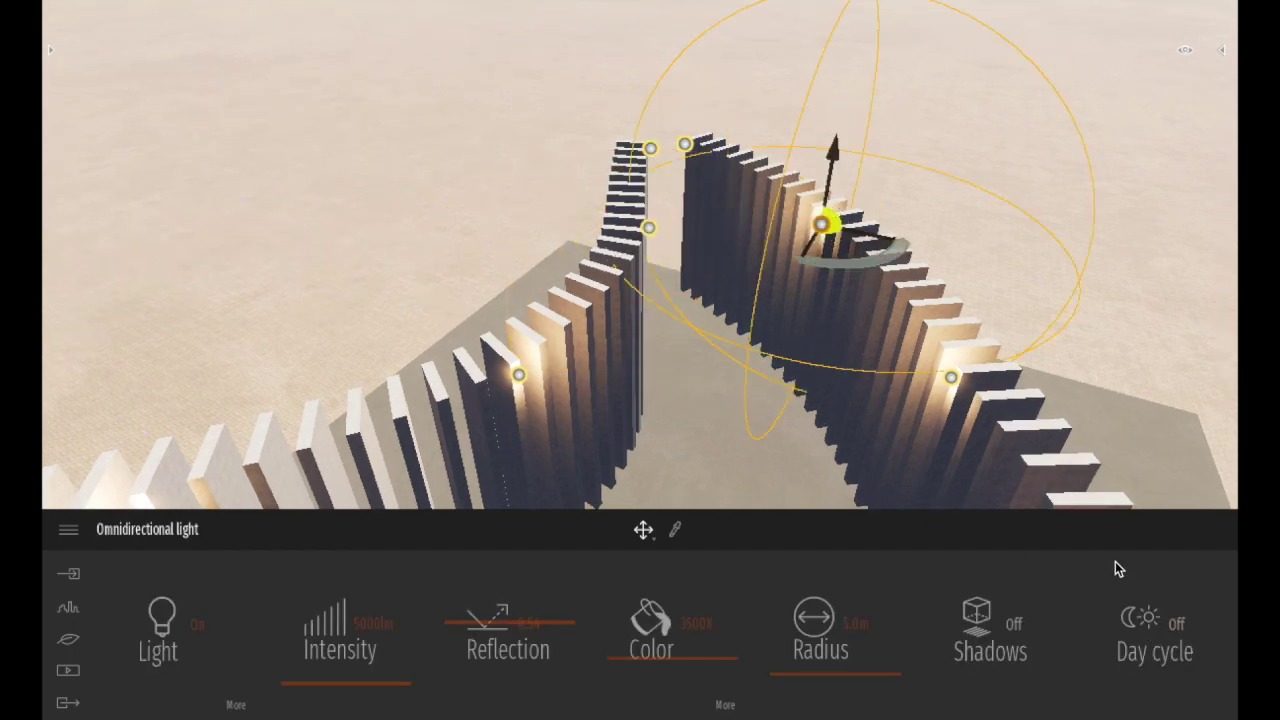
Deselect the lights and review the wall-top lights from several angles, leaving one with Day cycle Off.
click(953, 378)
click(705, 345)
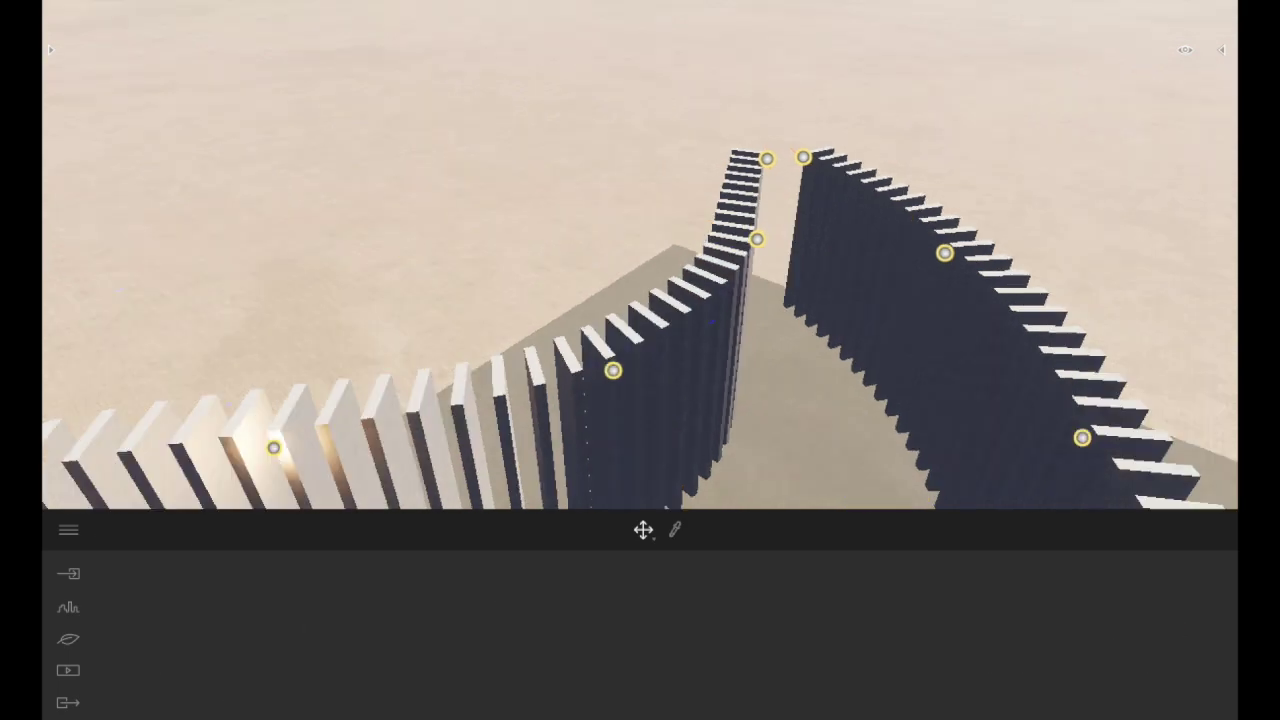
click(451, 237)
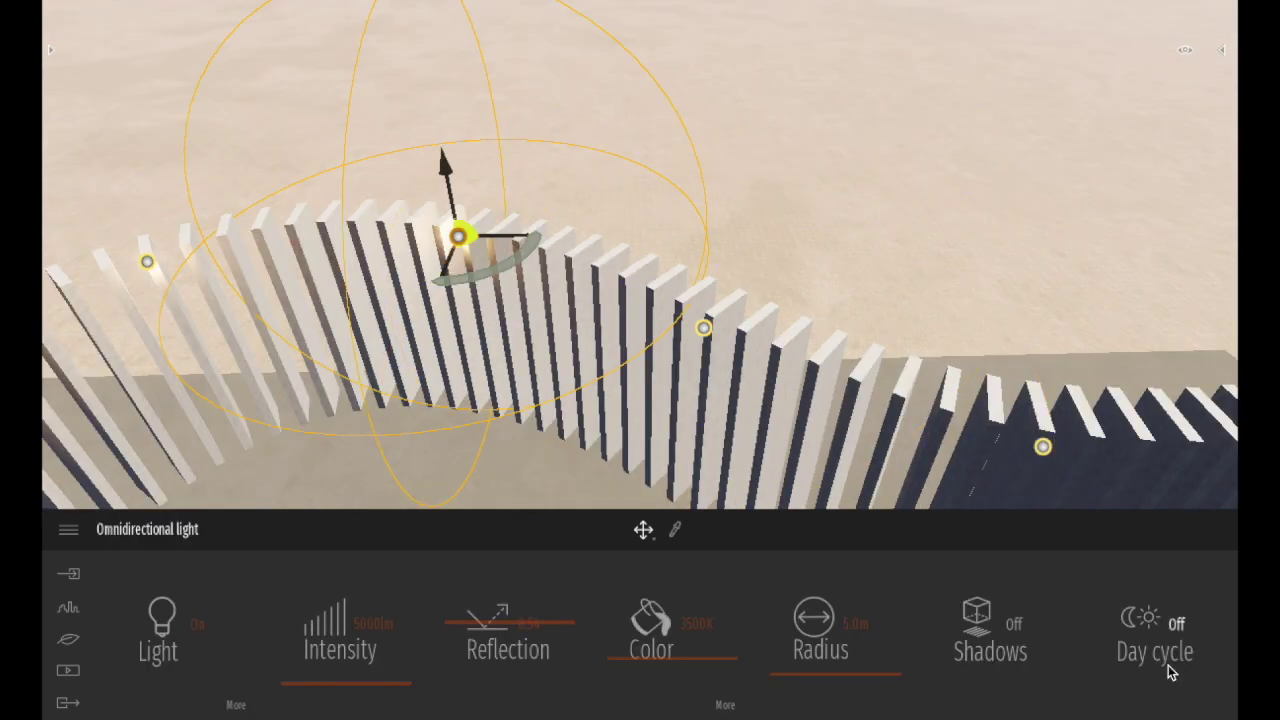
click(1022, 237)
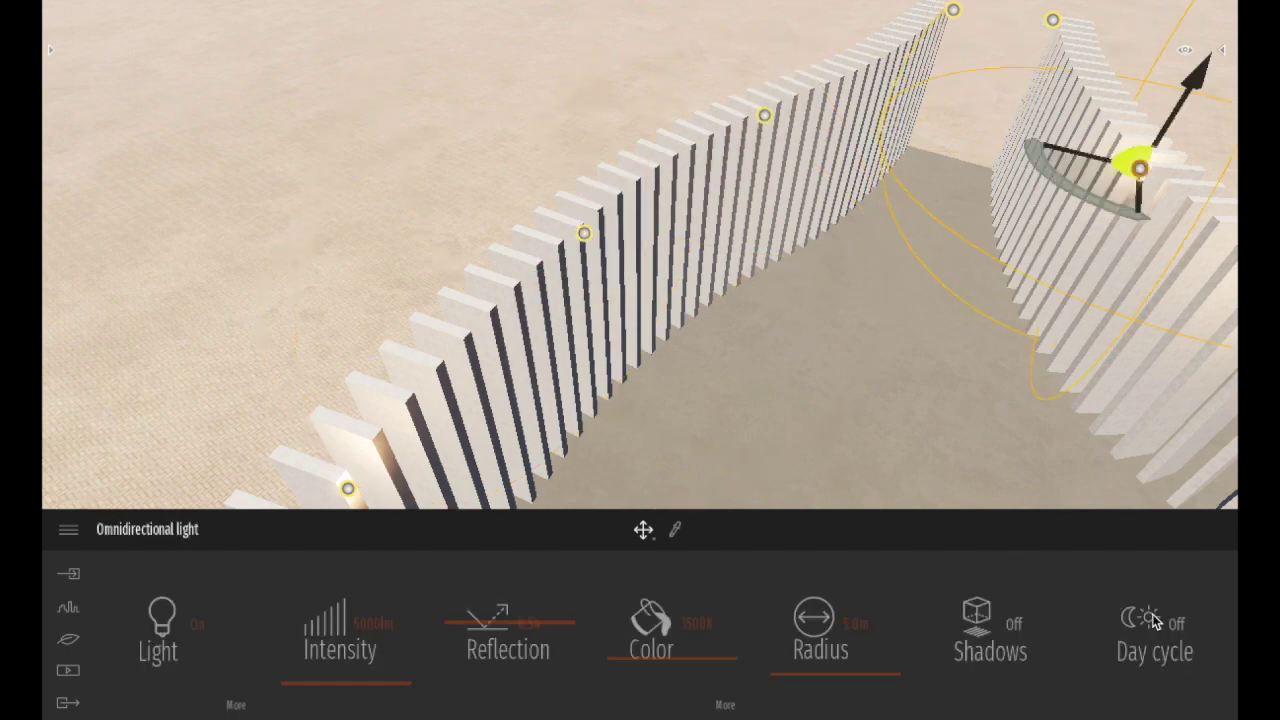
click(1015, 45)
click(1047, 505)
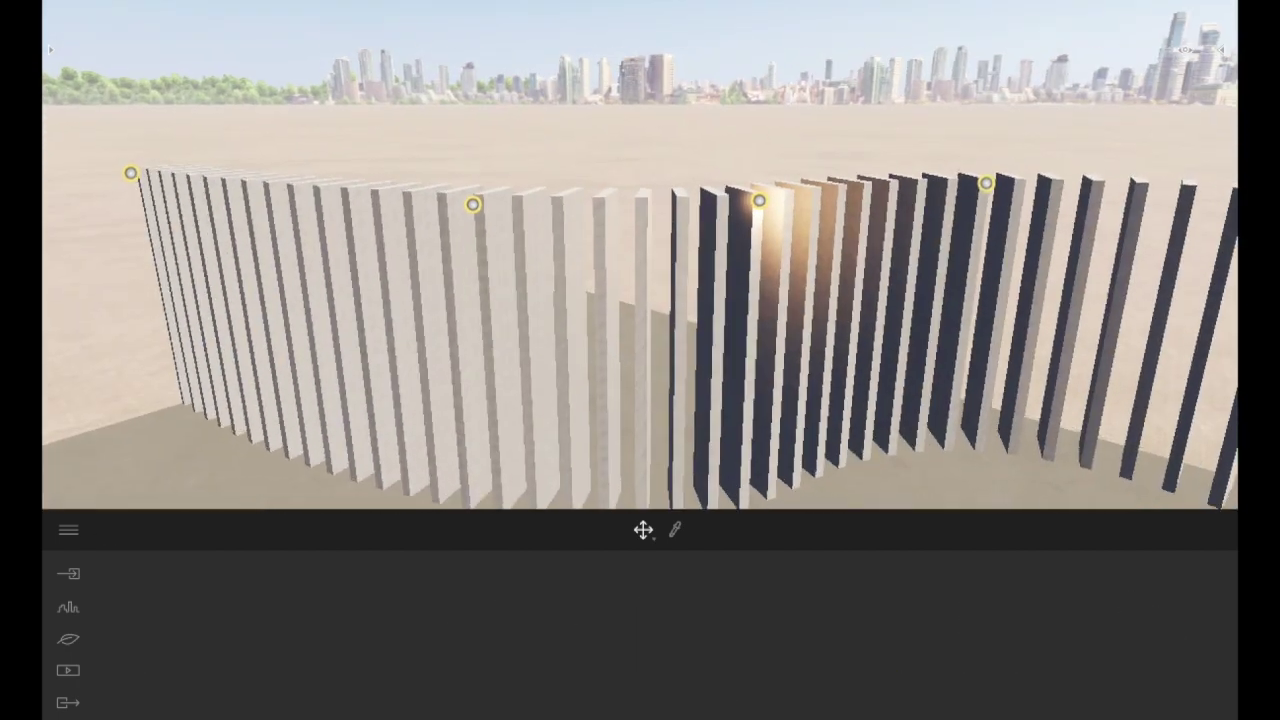
With a wall light selected, drag the time-of-day slider to night.
click(760, 201)
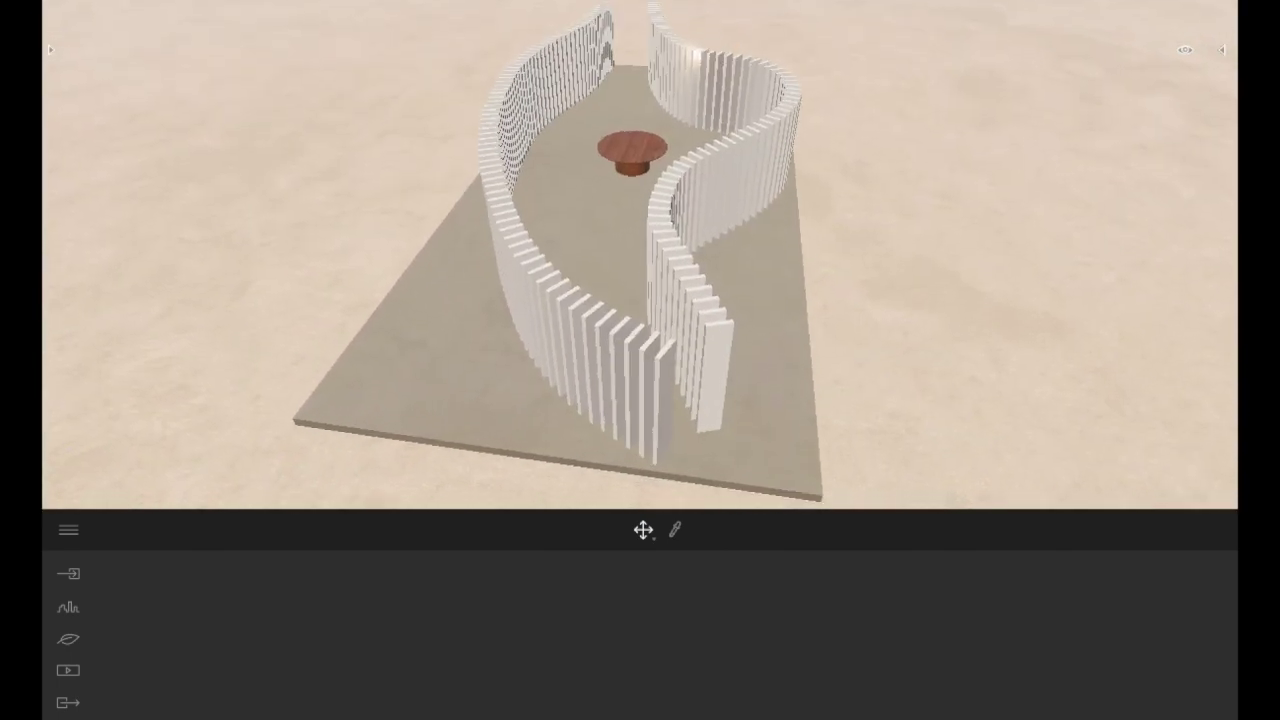
click(1089, 95)
drag(1128, 229, 1124, 229)
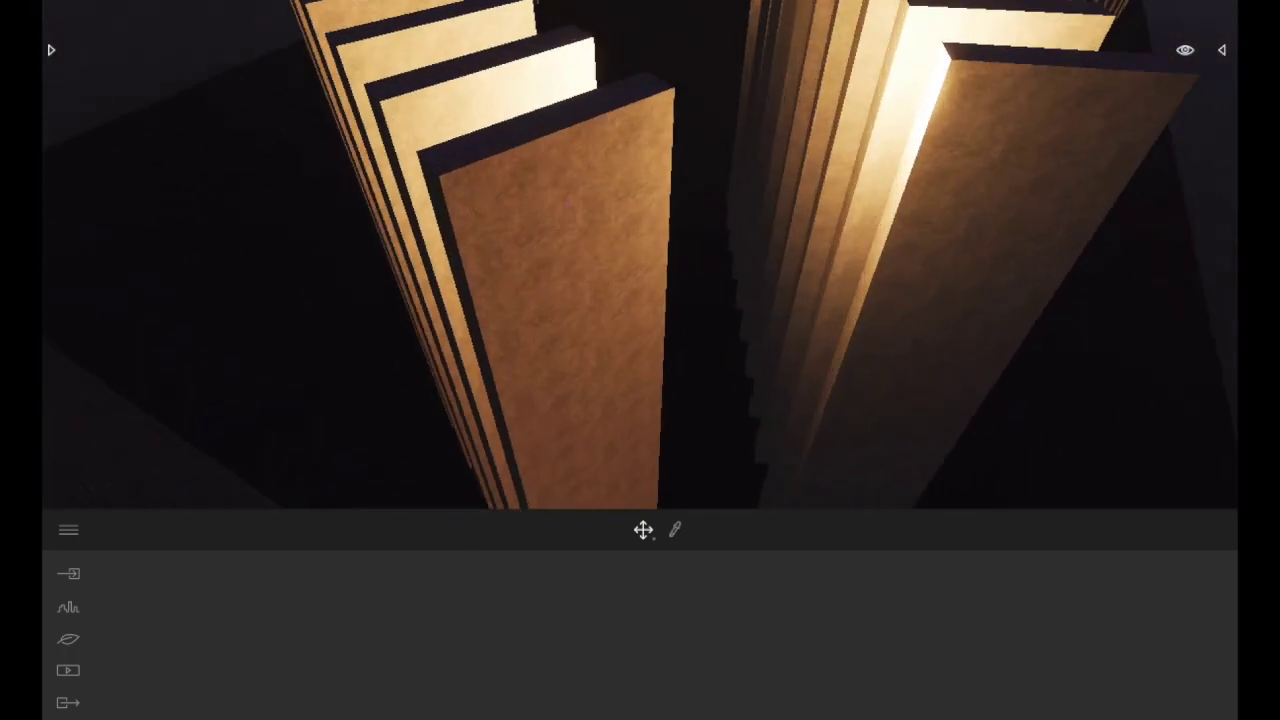